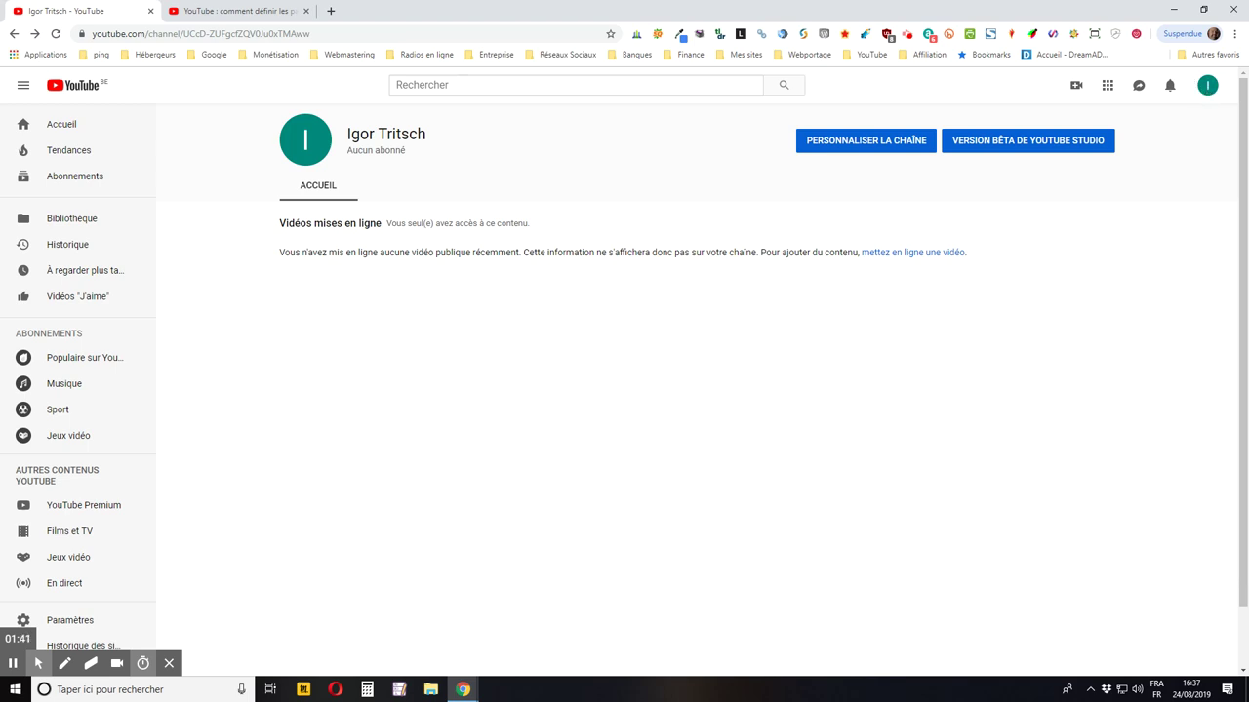
Open the channel in the YouTube Studio beta and show its default settings for uploaded videos.
click(1205, 88)
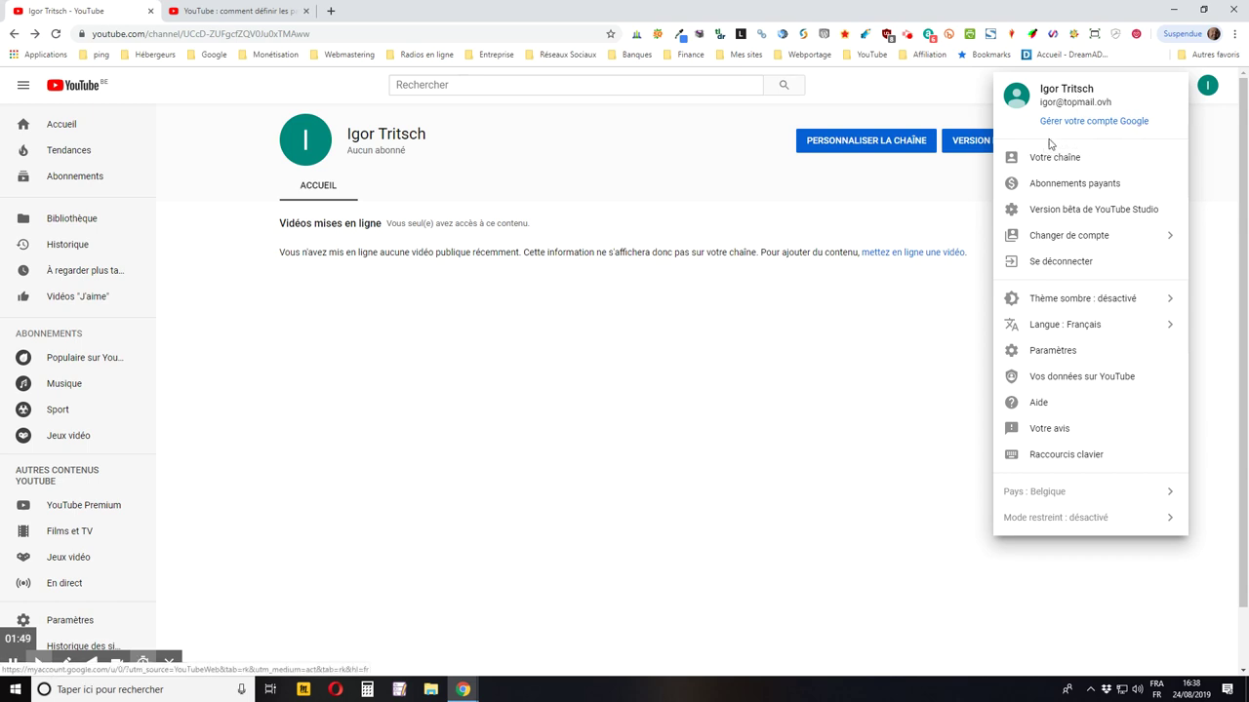
click(1087, 216)
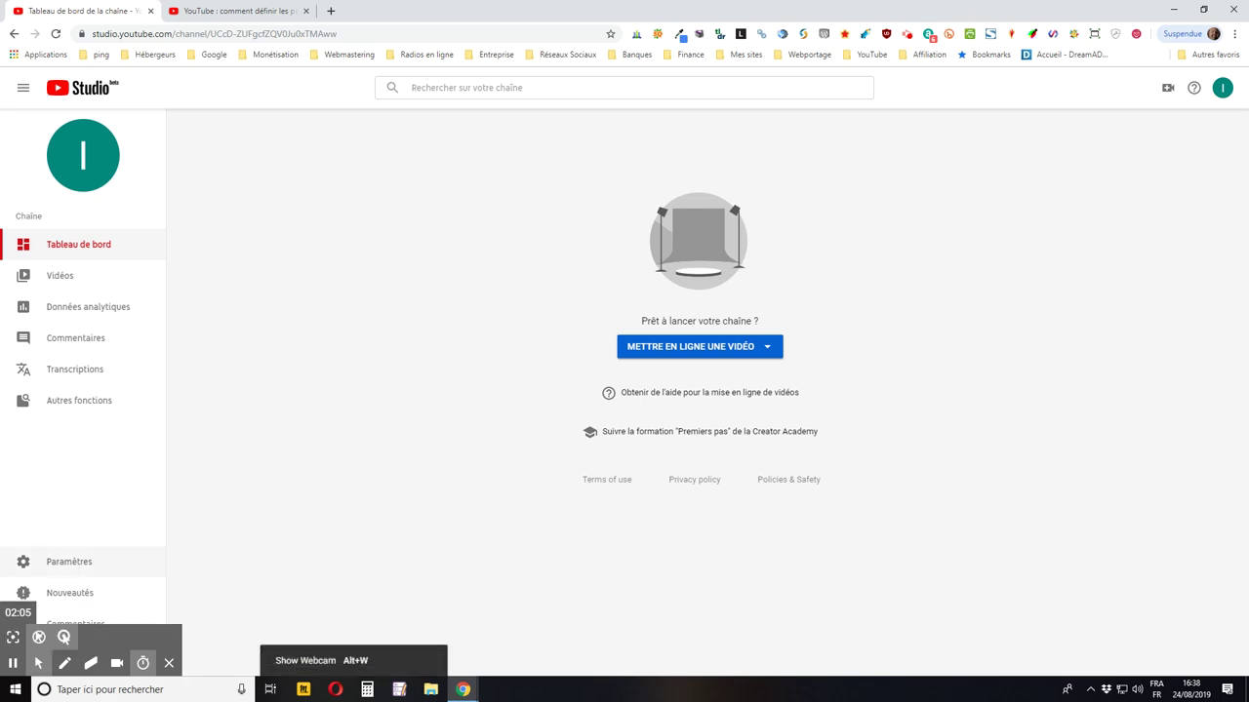
click(70, 563)
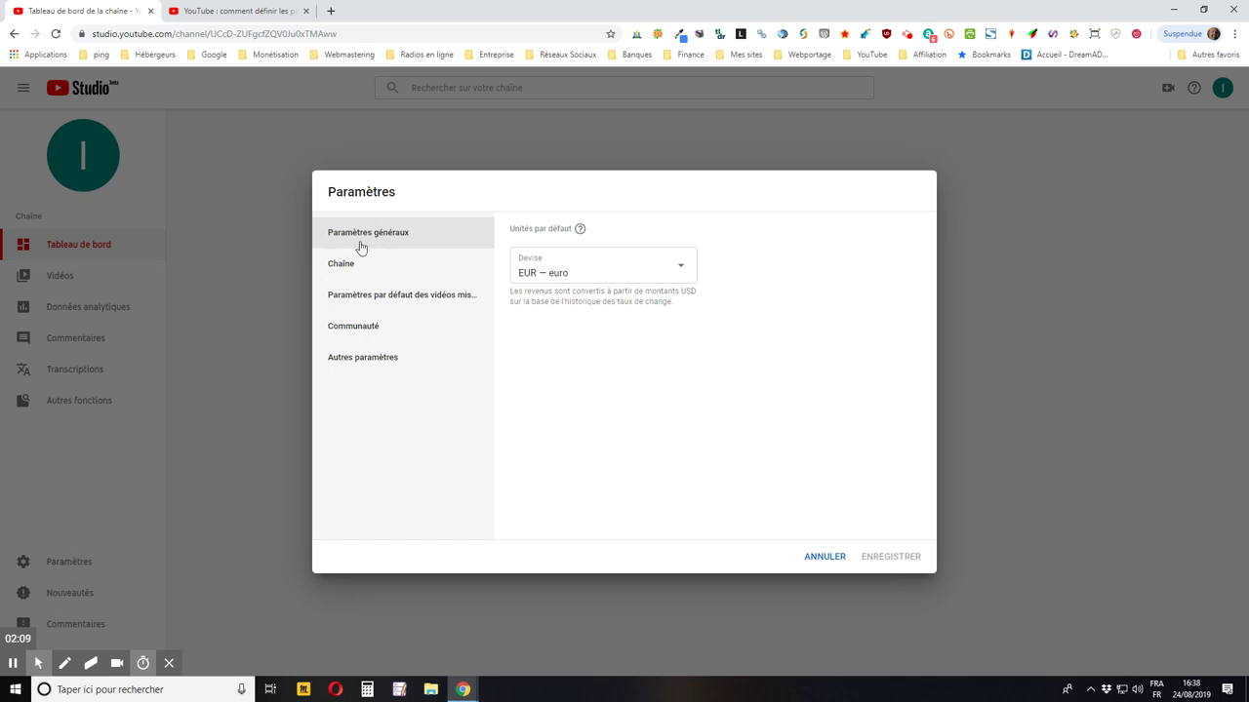
click(375, 302)
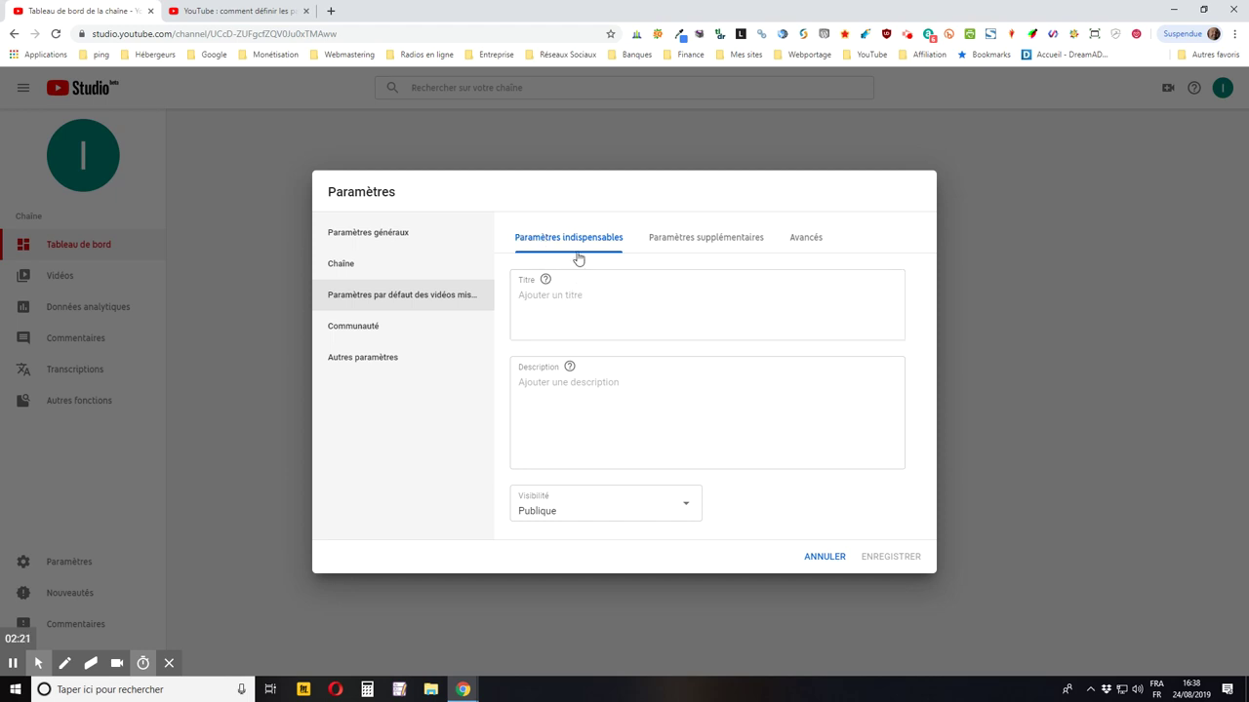
Look through the supplementary and advanced upload defaults, and return to the essential settings.
click(671, 240)
click(801, 247)
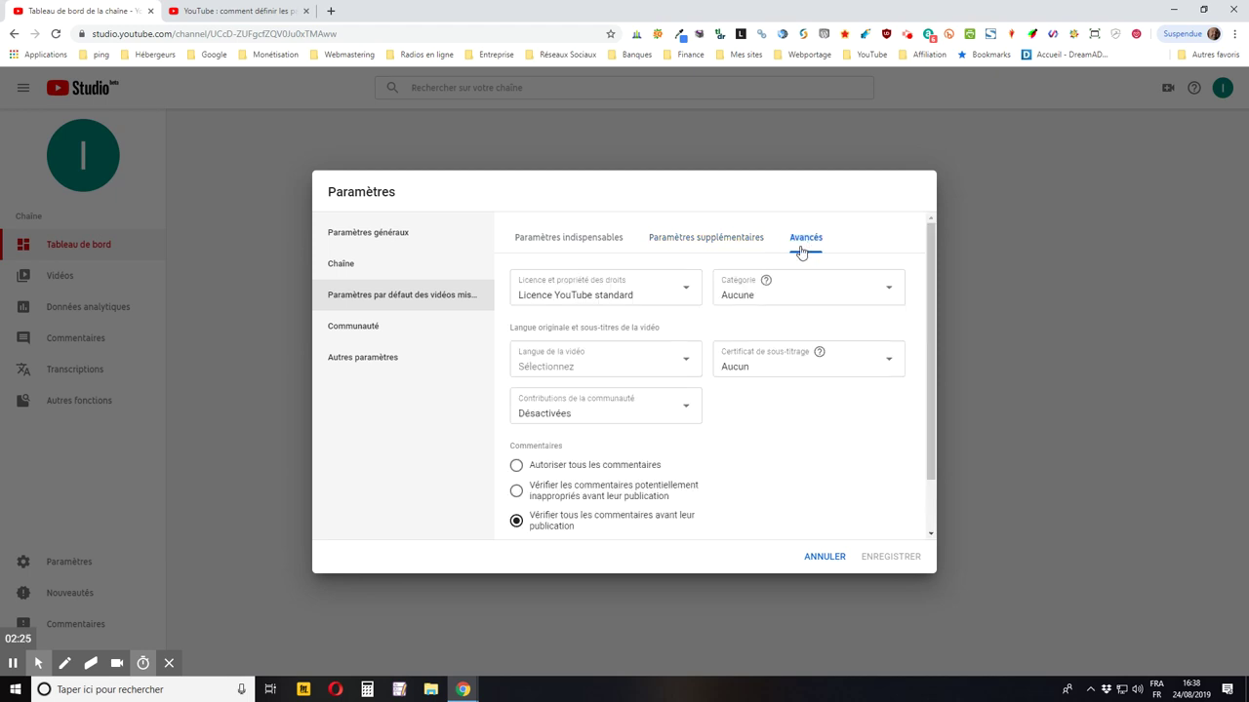
click(573, 243)
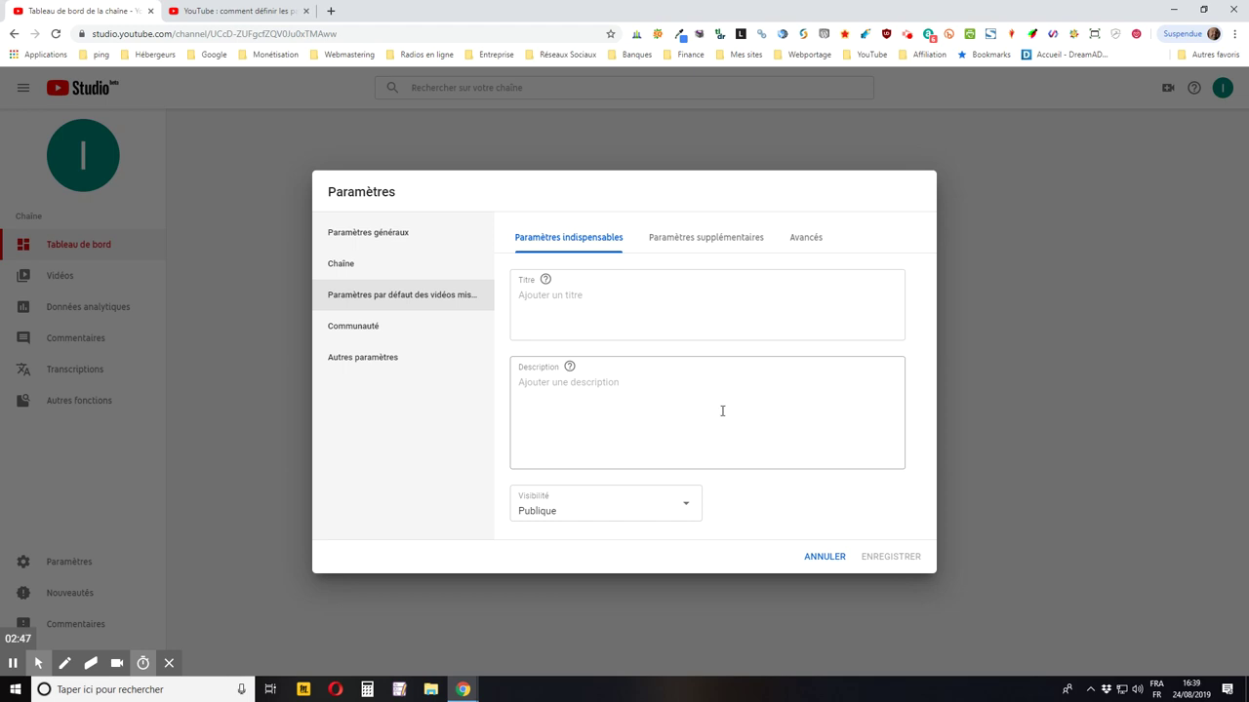
Examine the title and description of the published example video as a reference for the default title.
click(672, 300)
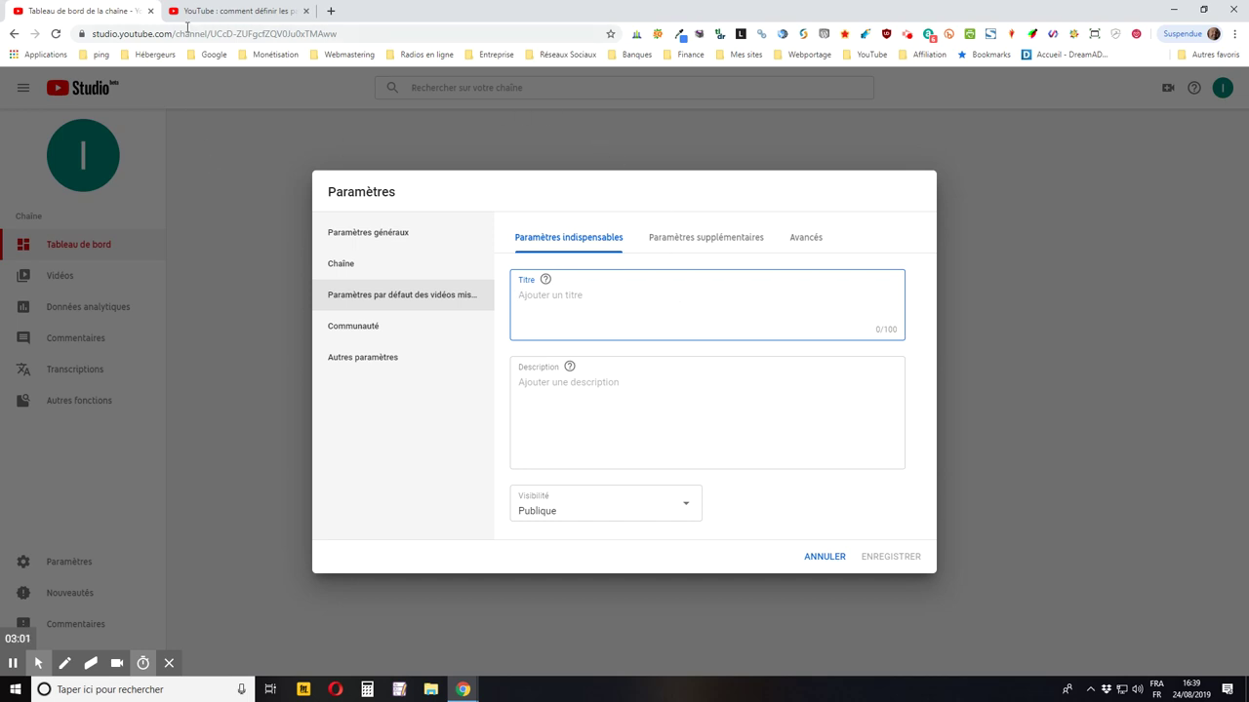
click(223, 12)
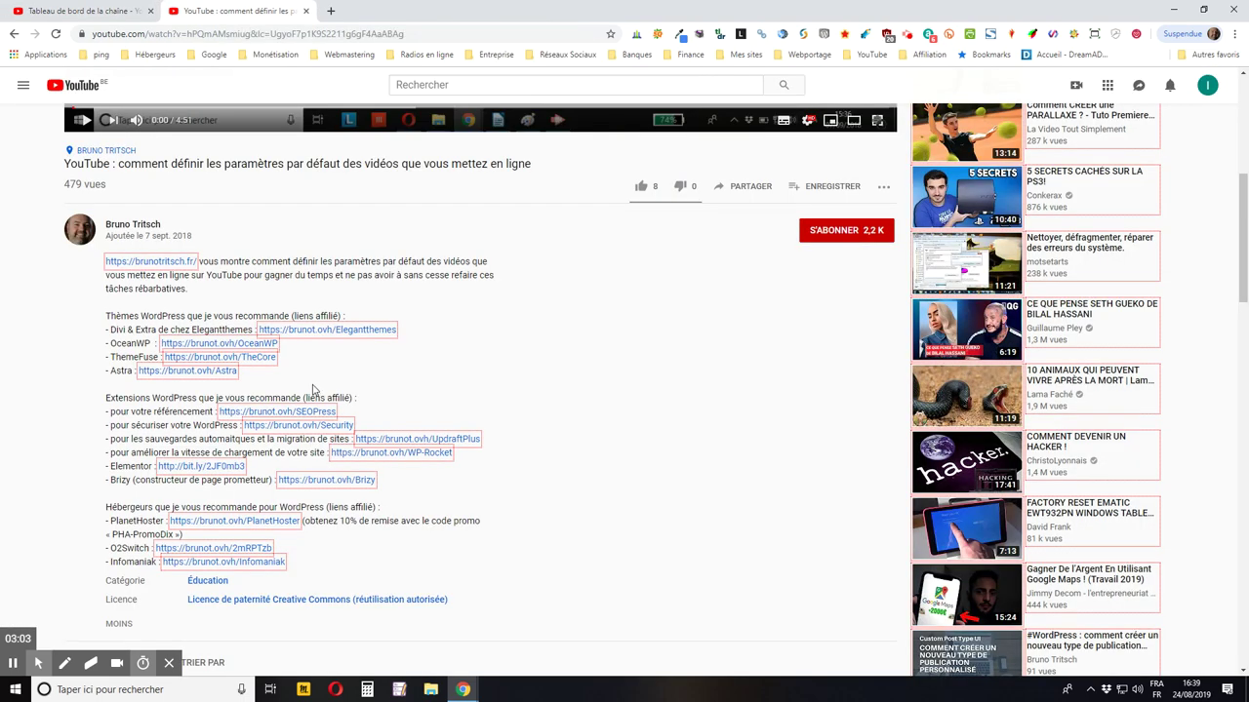
scroll(310, 394, up, 3)
scroll(296, 406, up, 4)
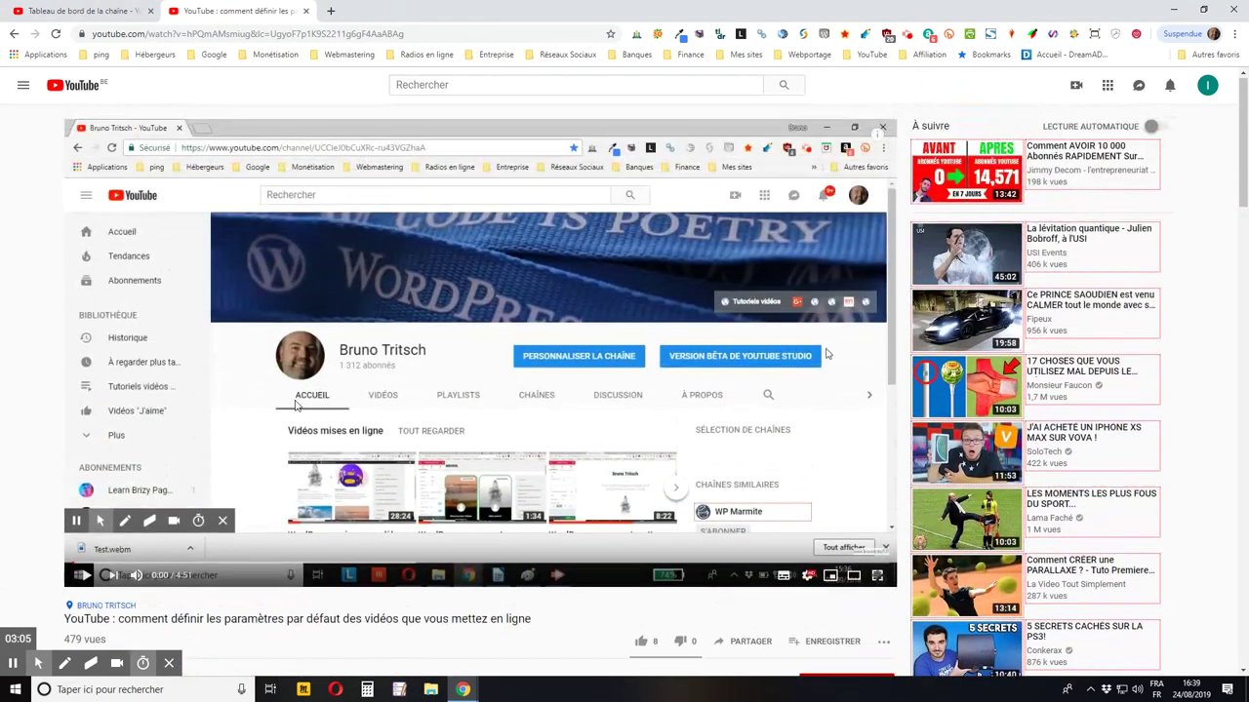
scroll(340, 424, down, 4)
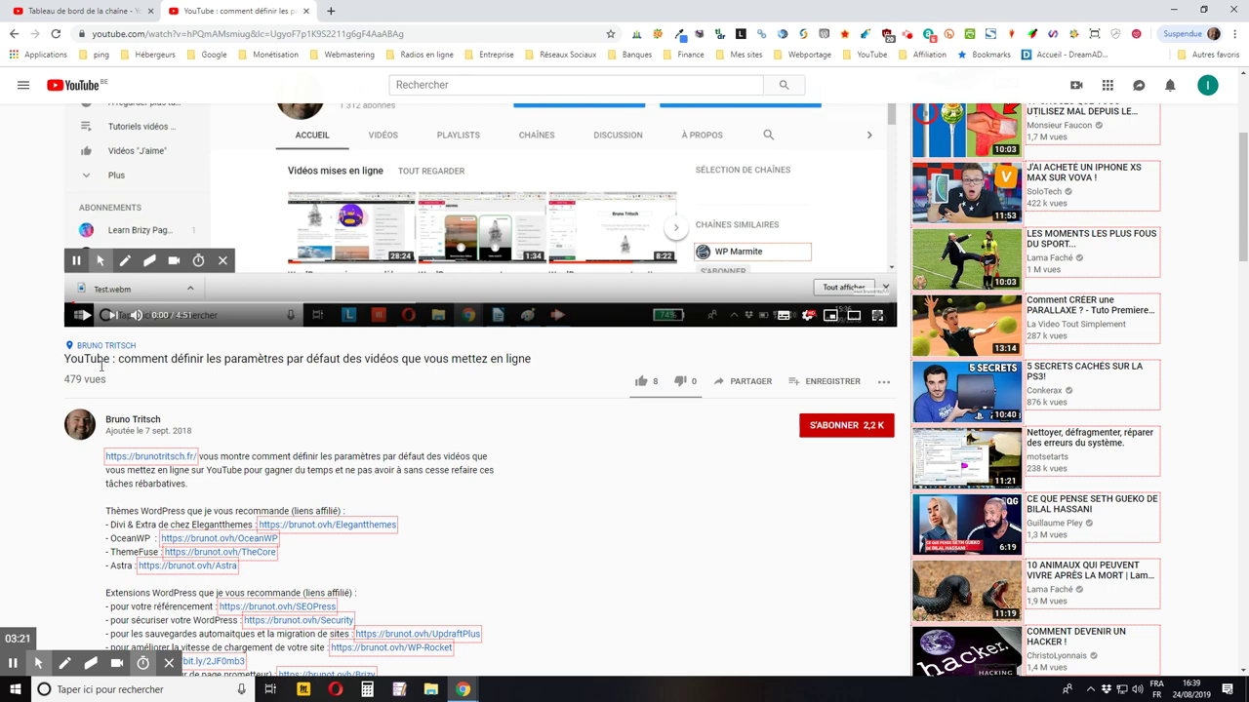
click(105, 10)
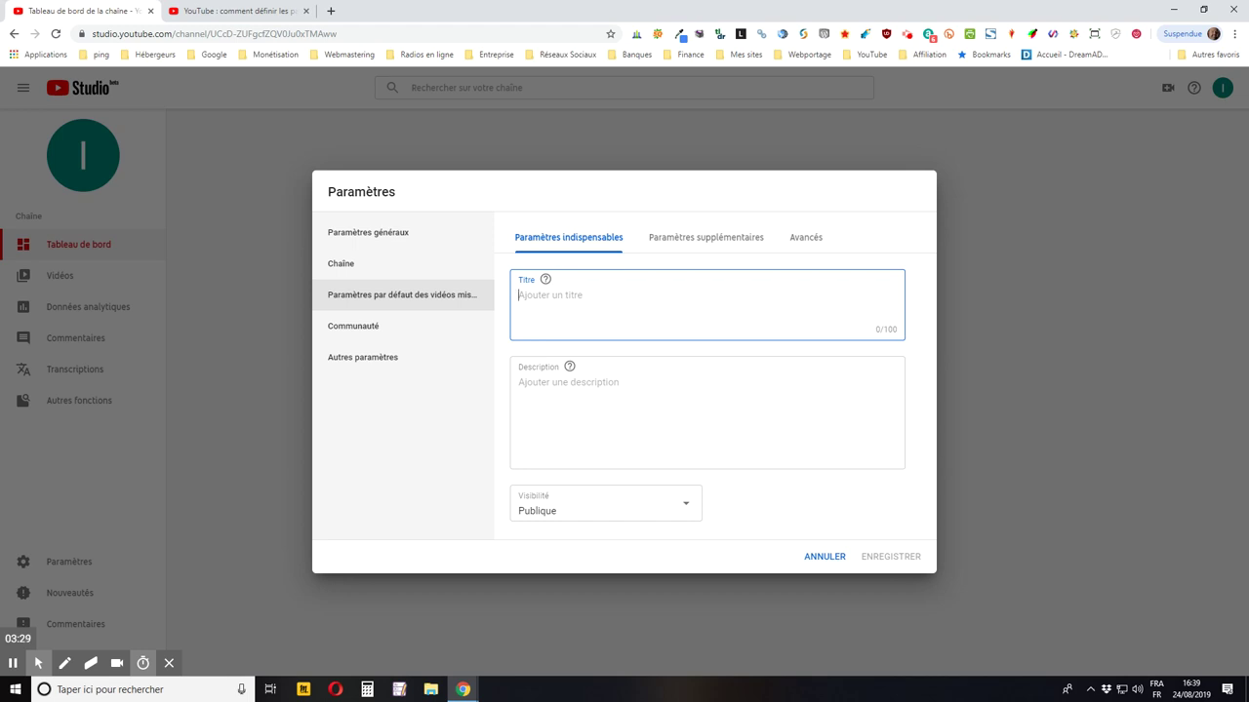
Set the default video title to "#WordPress :", switching the keyboard layout to the enriched French one.
text(#Wordp)
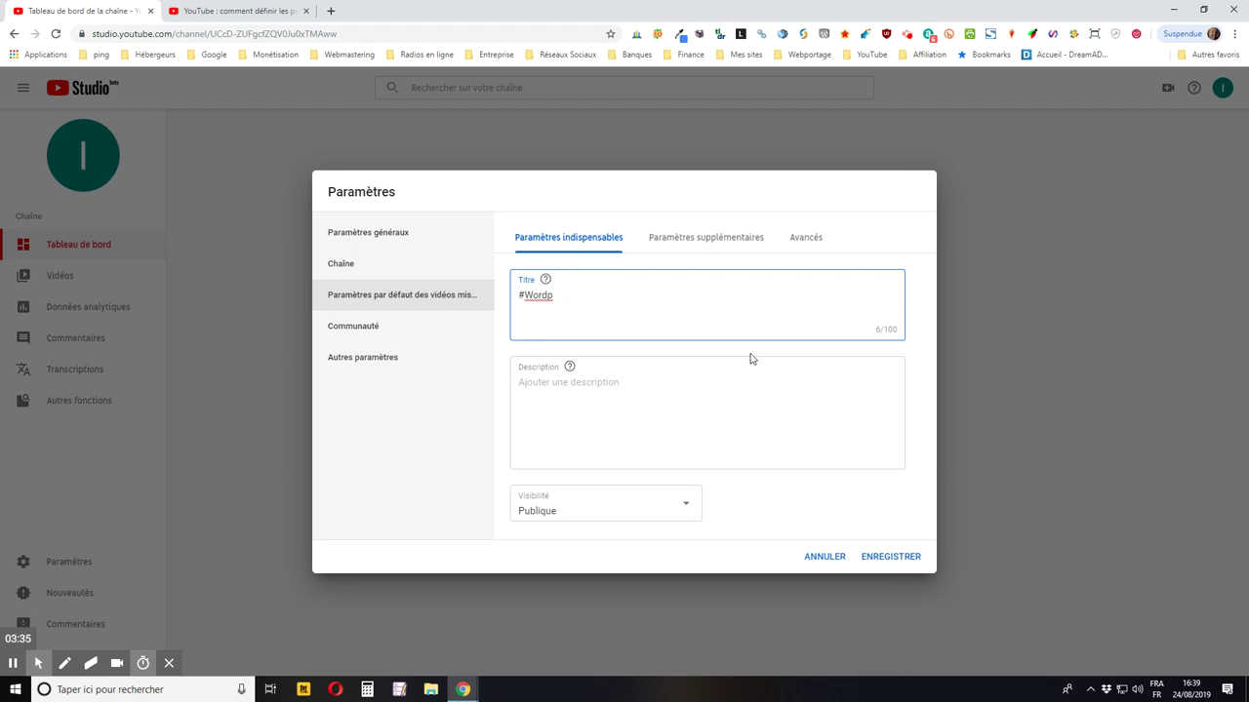
triple_click(566, 288)
click(574, 296)
key(BackSpace)
text(pRESS</)
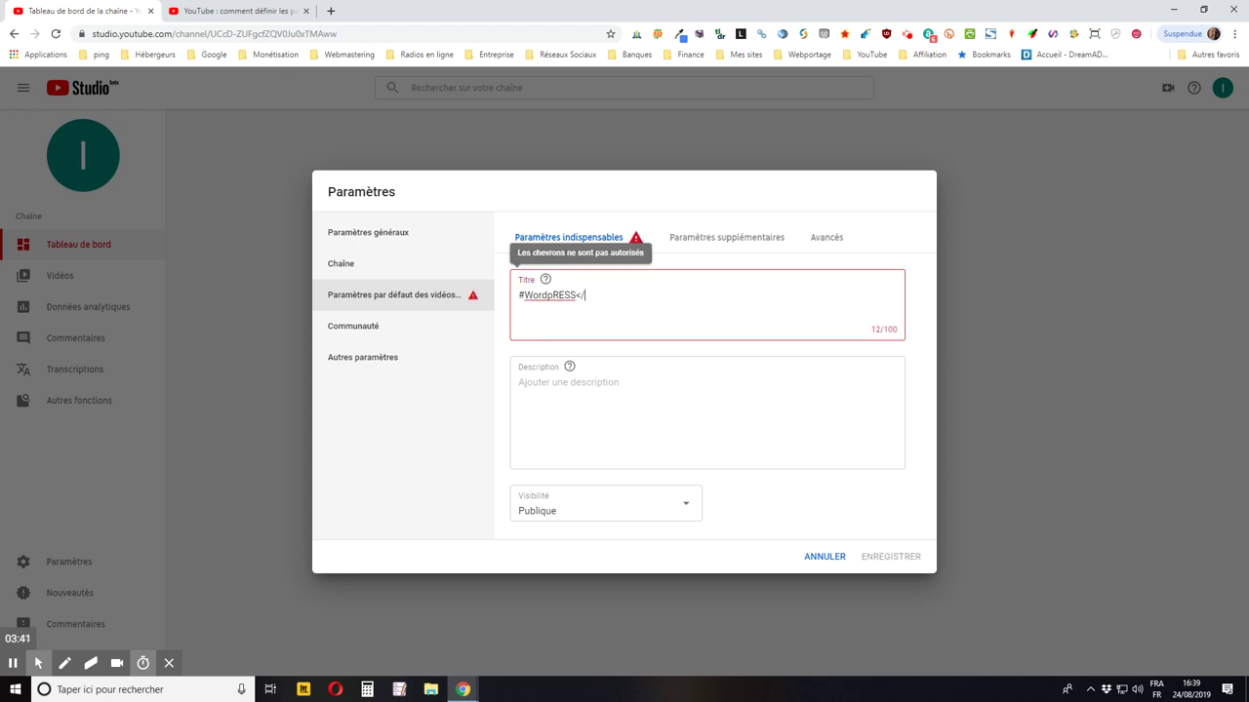
key(BackSpace)
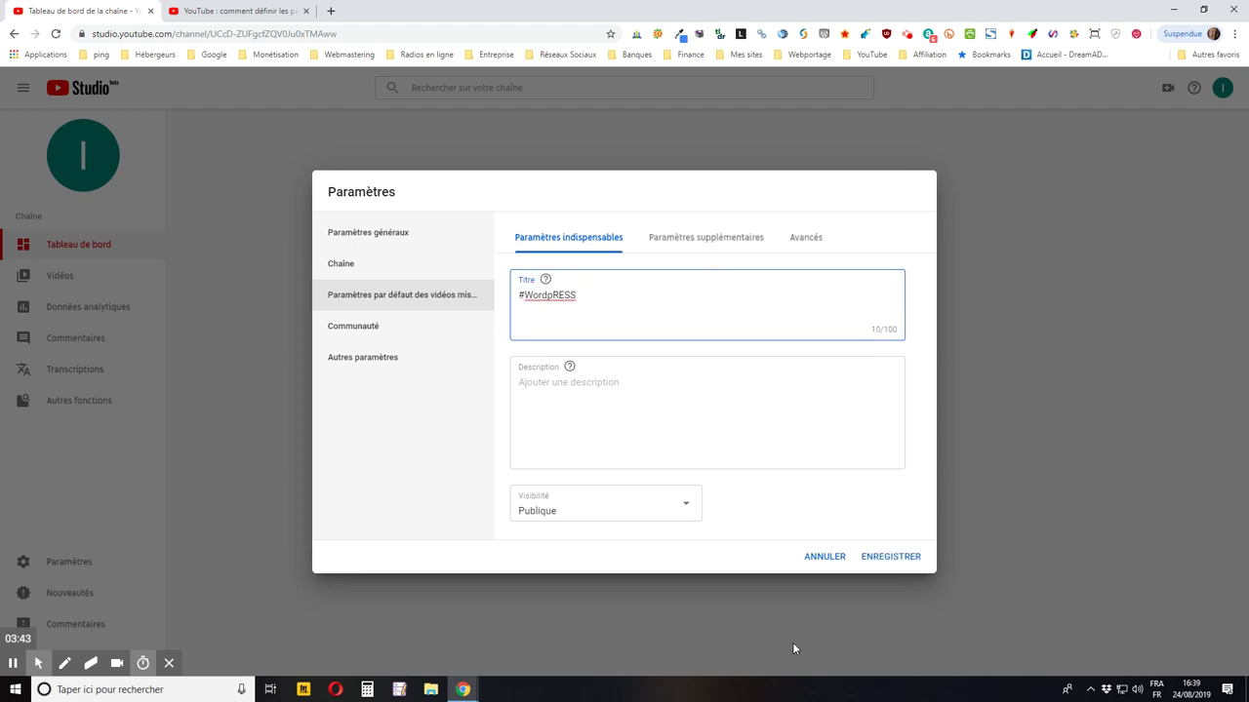
click(1156, 689)
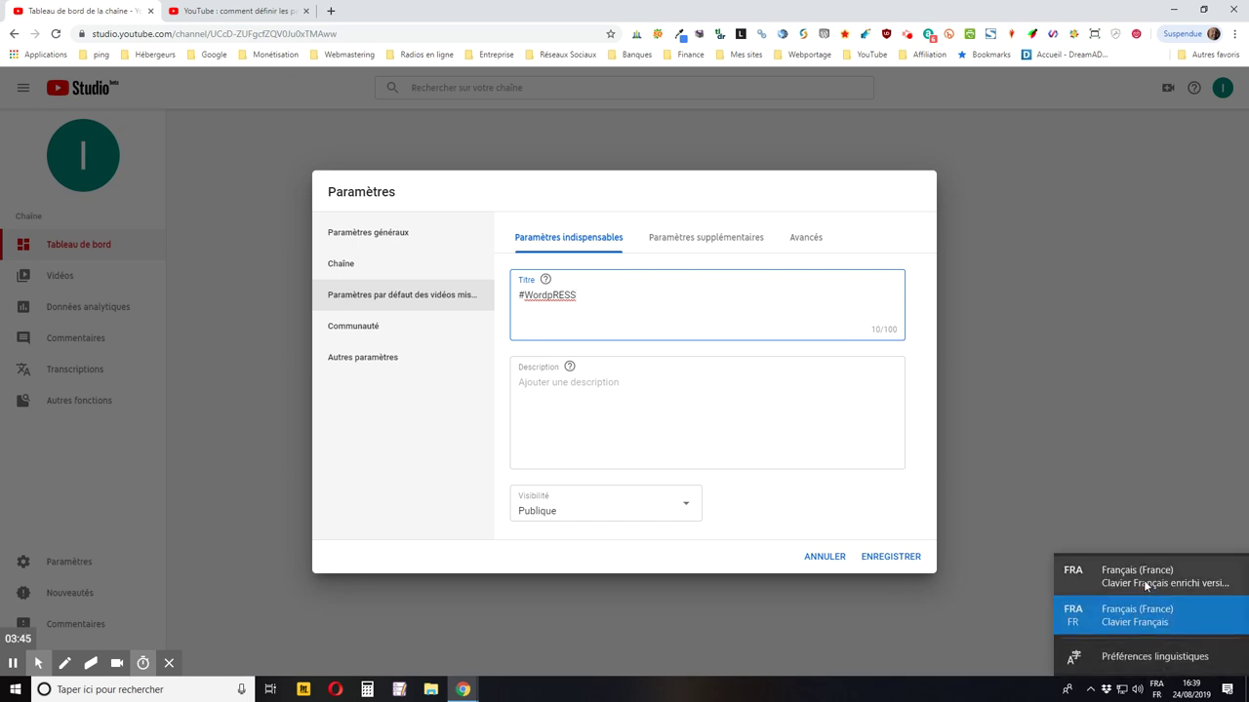
click(1082, 583)
key(BackSpace)
key(BackSpace)
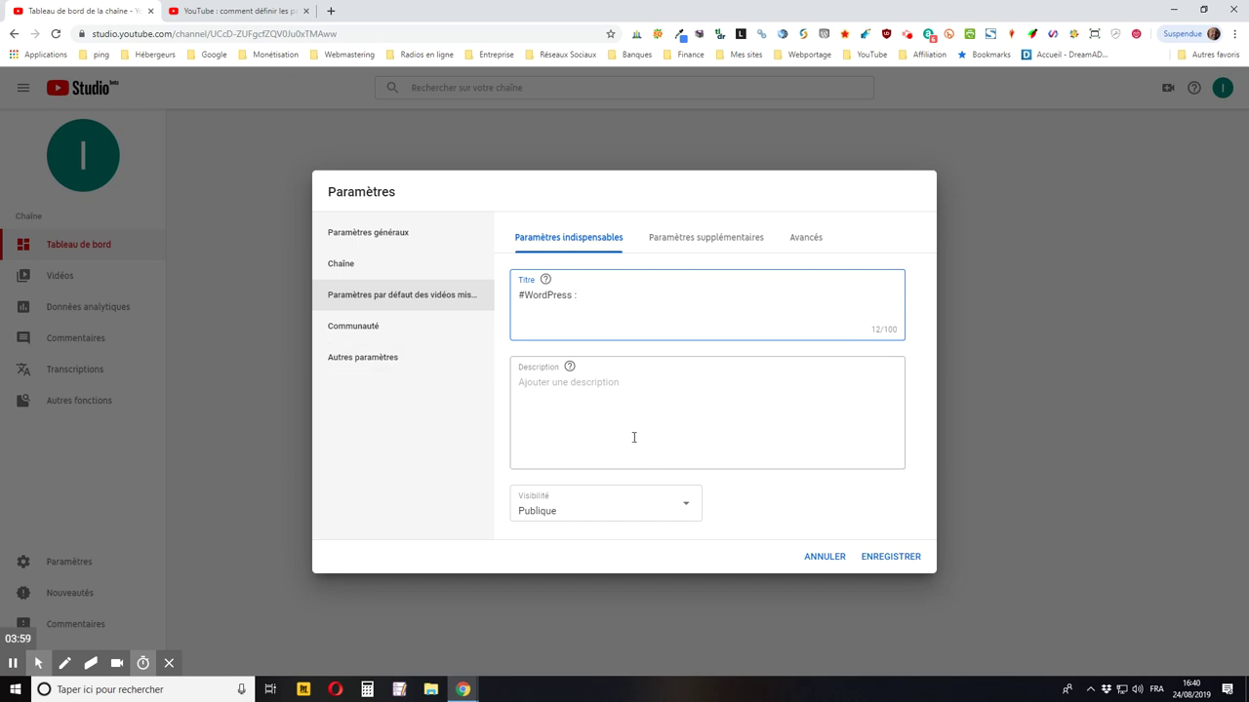
Copy the example video's full description, from the introduction sentence through the Infomaniak hosting link.
click(604, 394)
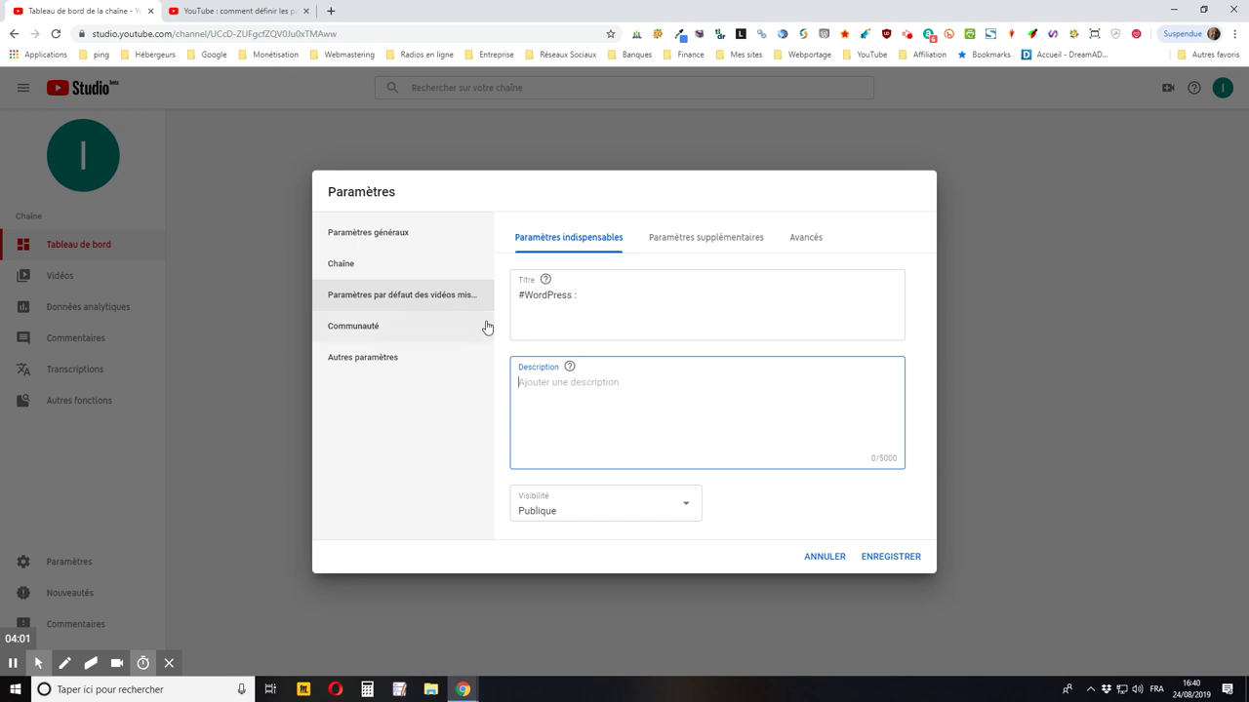
click(256, 12)
scroll(313, 410, down, 2)
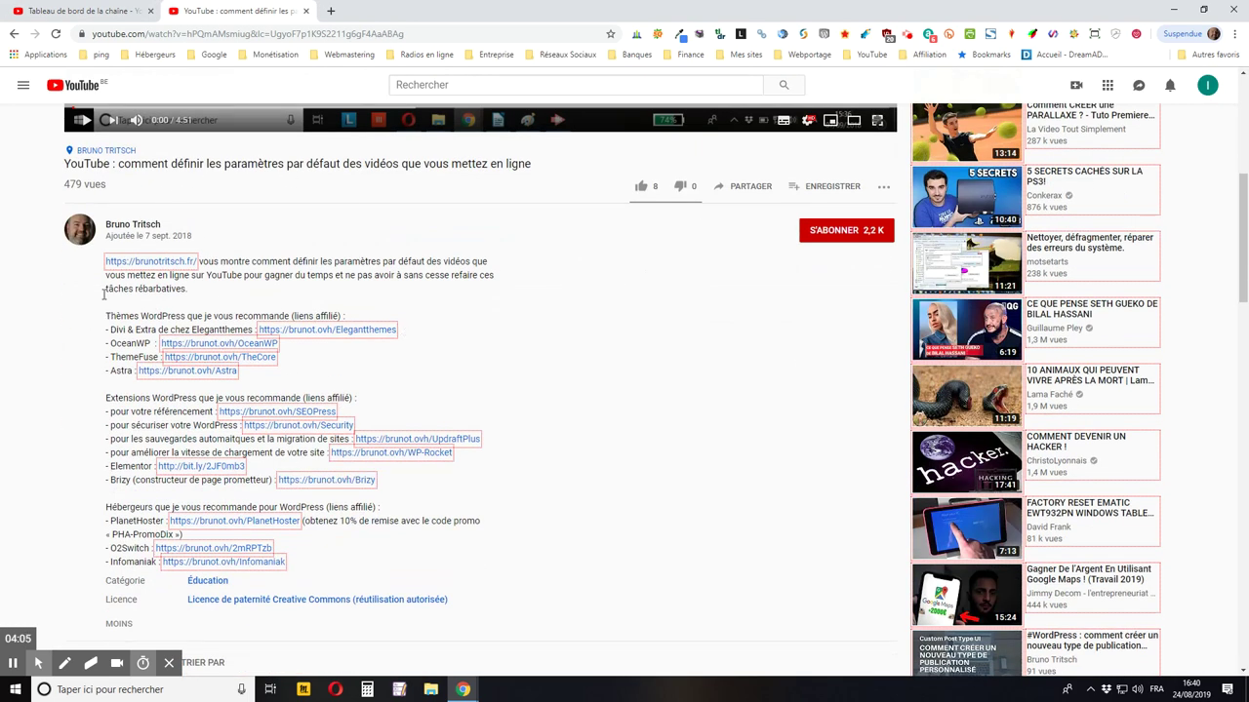
scroll(291, 447, down, 2)
scroll(291, 447, up, 1)
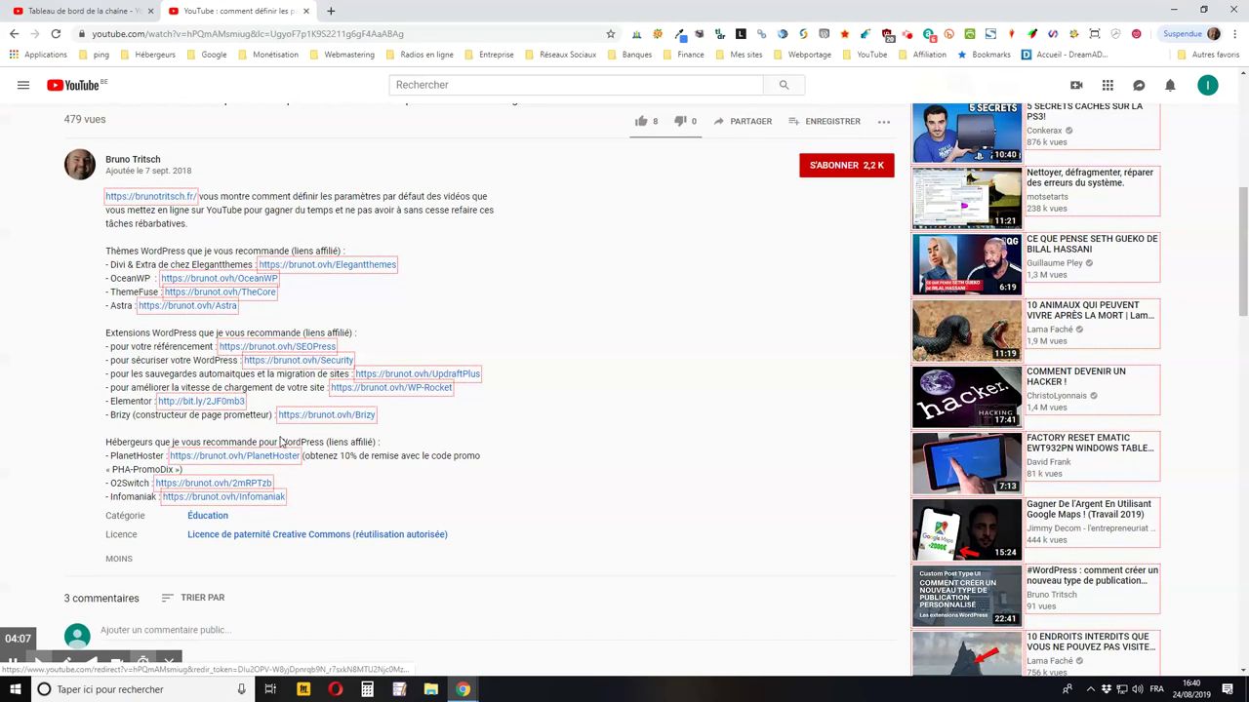
drag(321, 502, 261, 476)
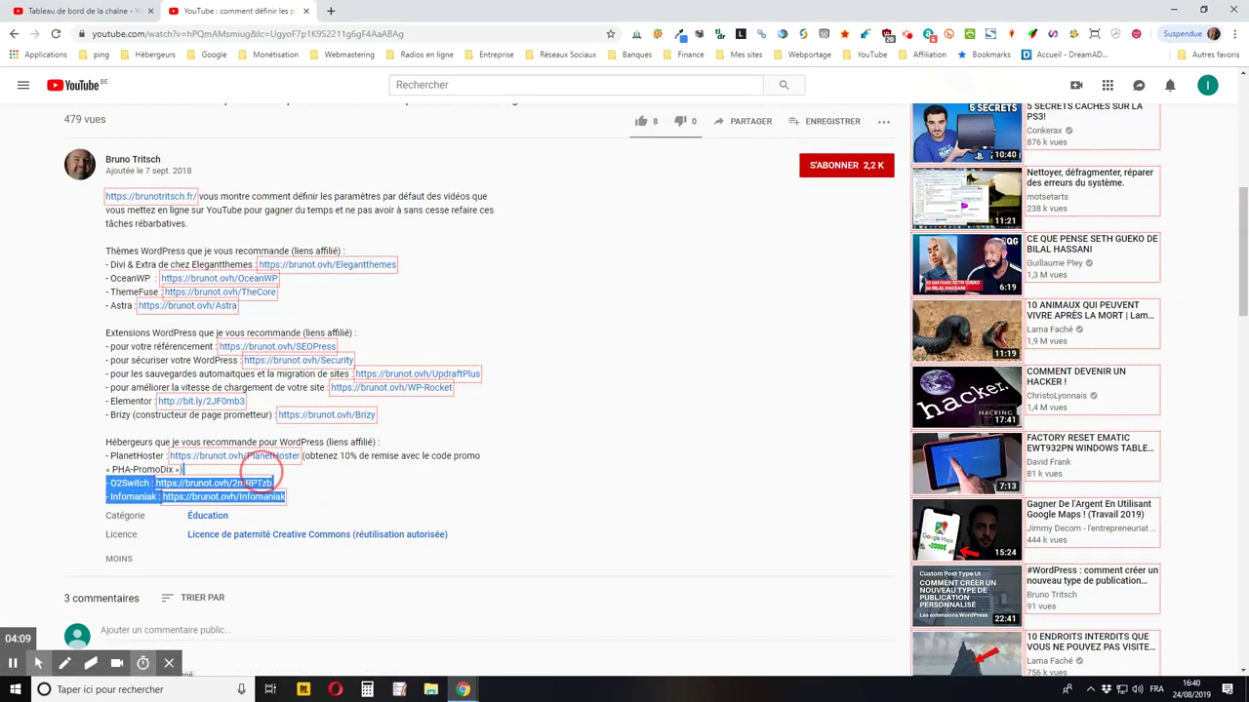
click(438, 495)
scroll(575, 386, up, 2)
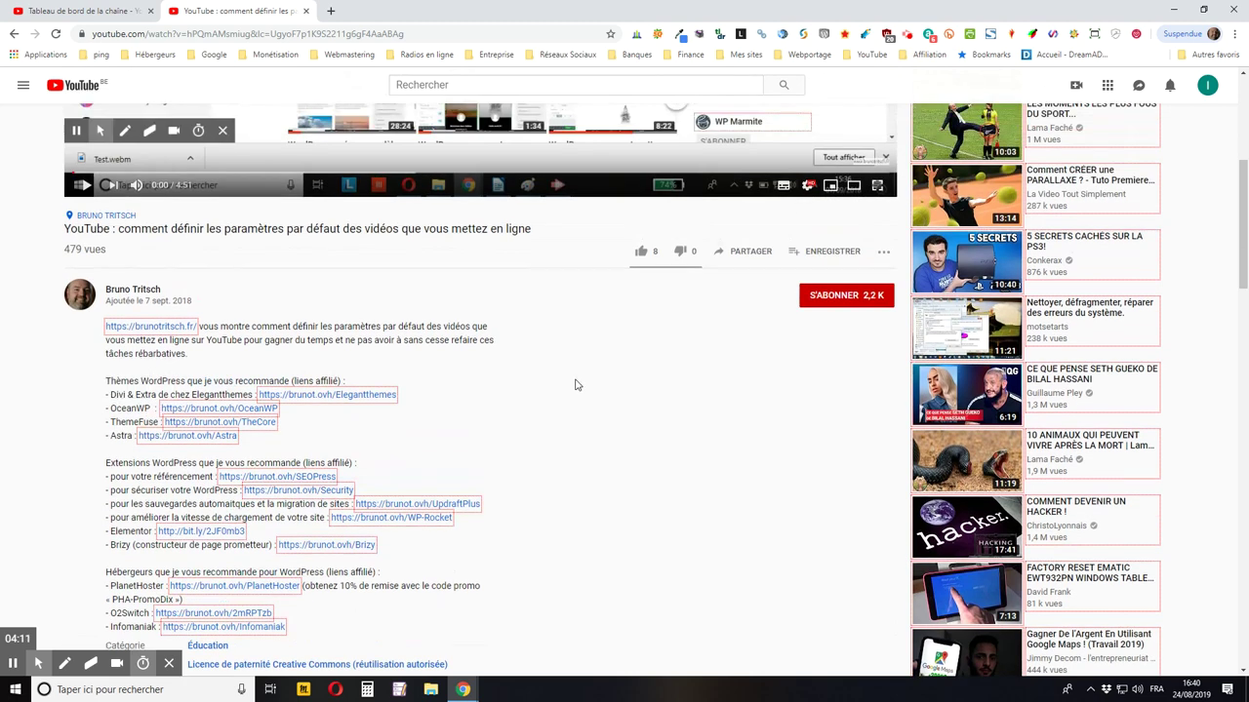
scroll(458, 434, down, 3)
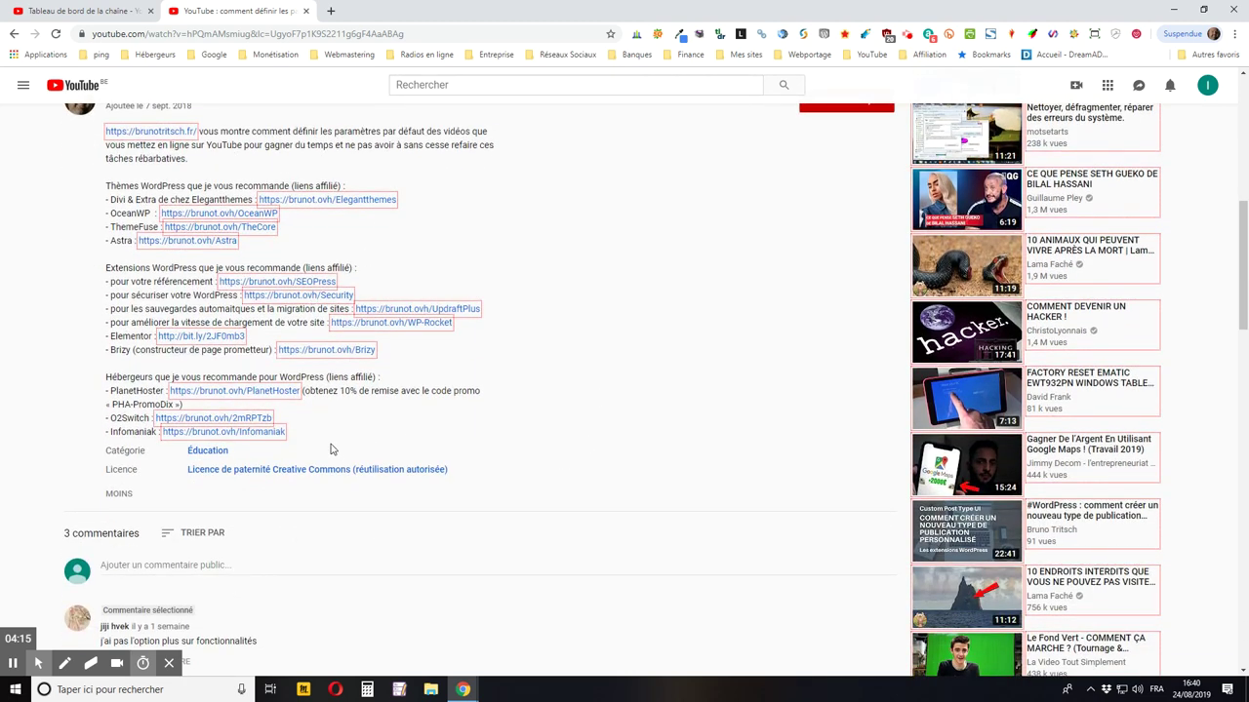
drag(331, 449, 116, 366)
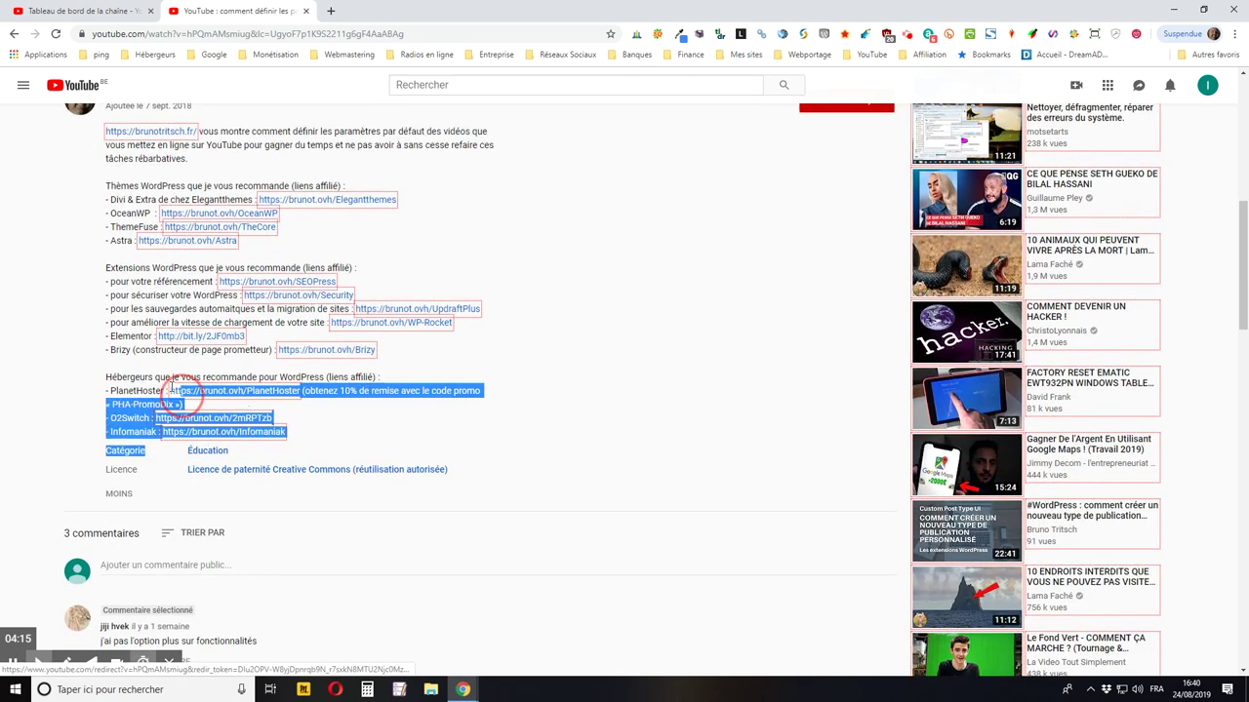
click(323, 430)
drag(324, 430, 101, 124)
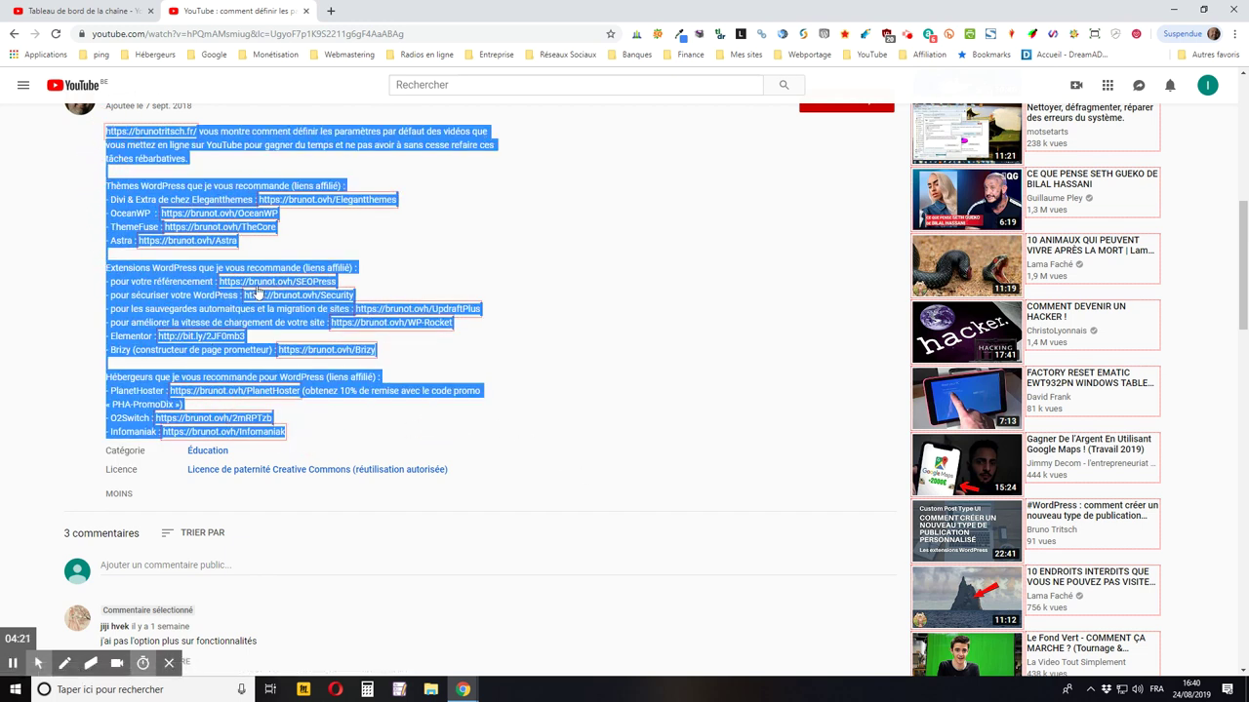
right_click(165, 190)
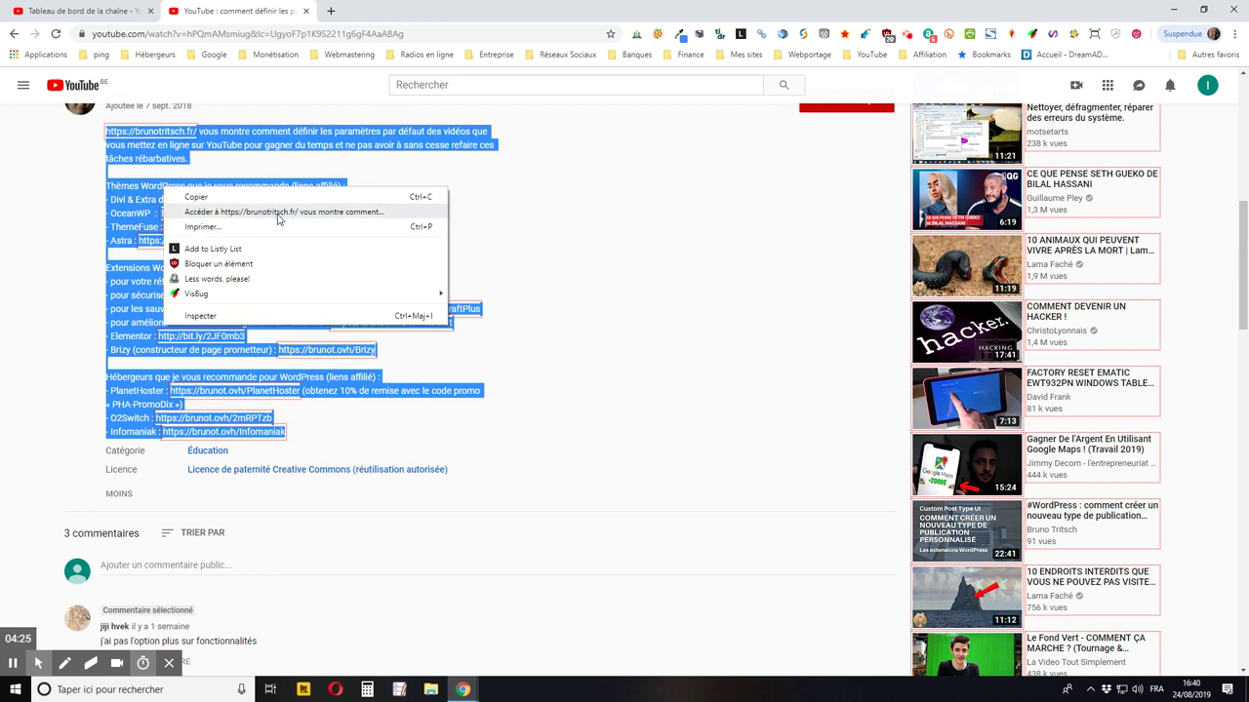
click(198, 197)
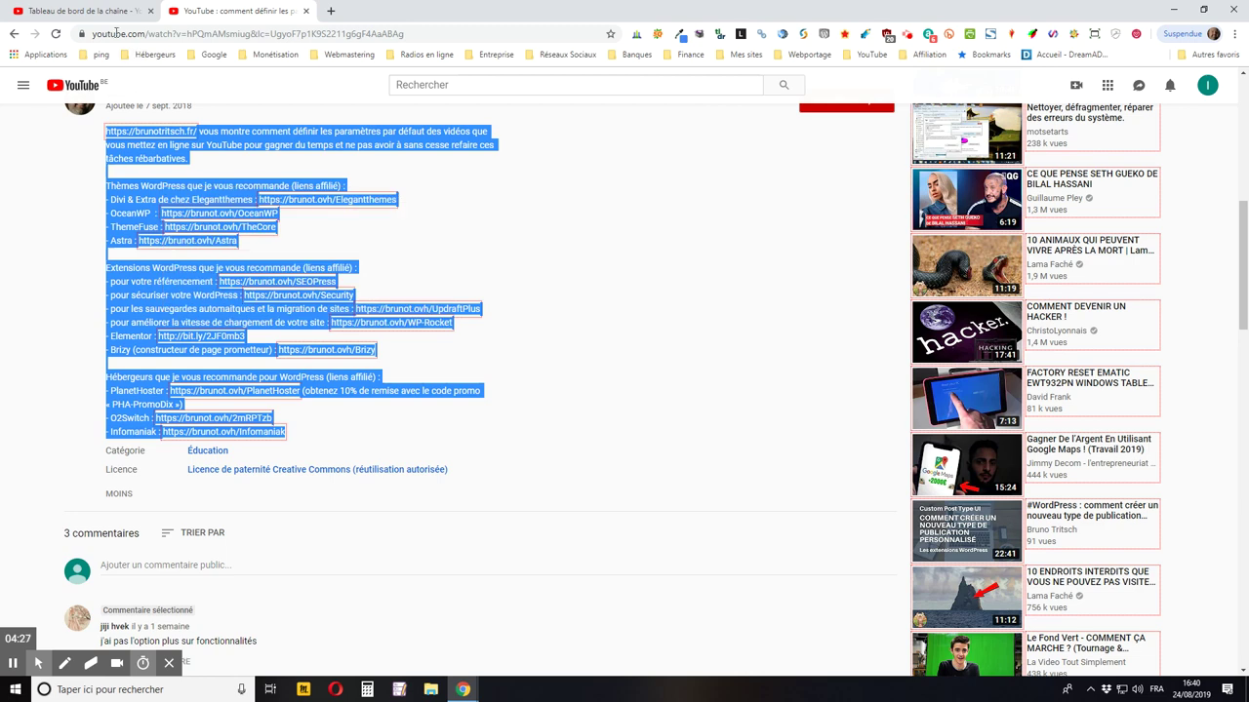
Paste the copied text into the default video description and check it from start to end.
key(ctrl+Page_Up)
right_click(564, 400)
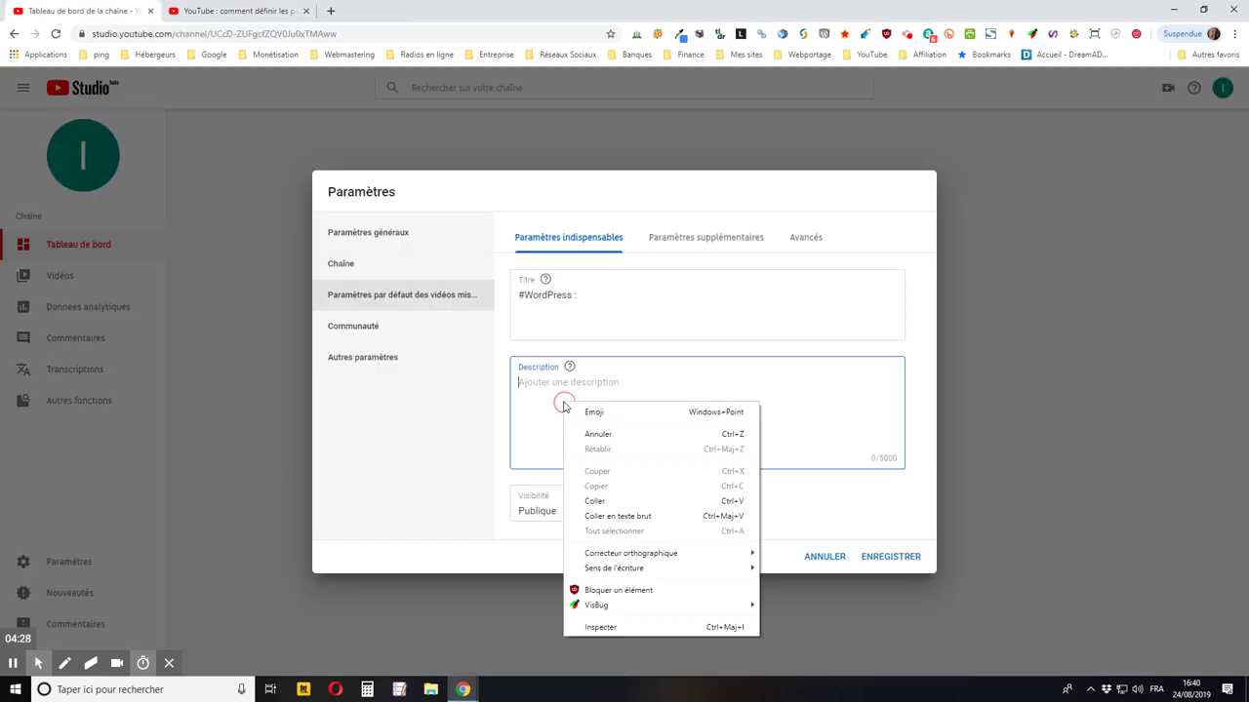
click(609, 505)
scroll(726, 452, up, 5)
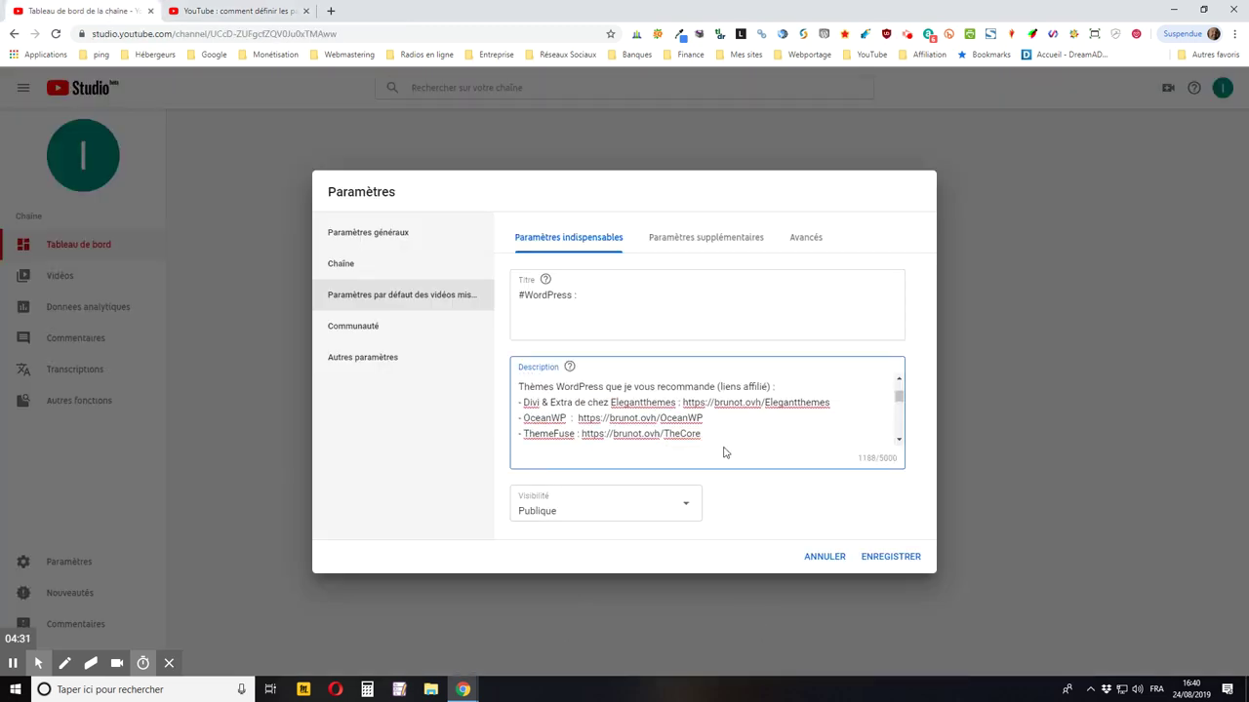
scroll(804, 415, down, 5)
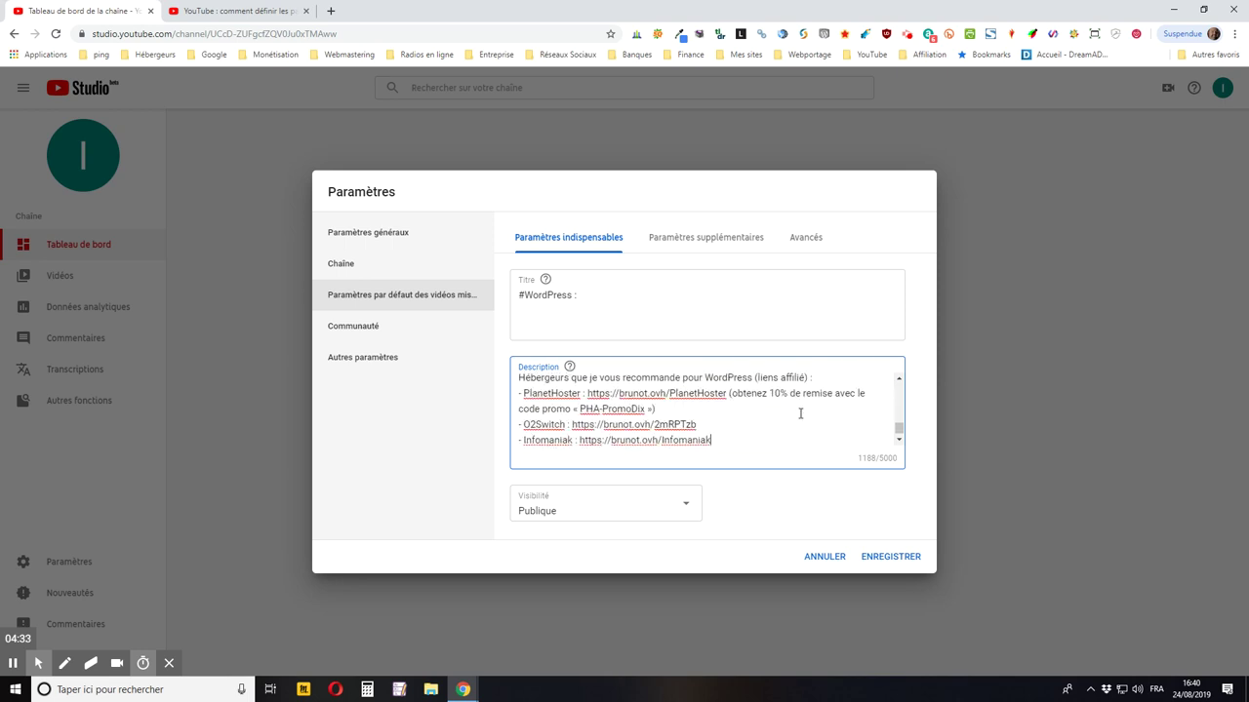
scroll(701, 415, up, 10)
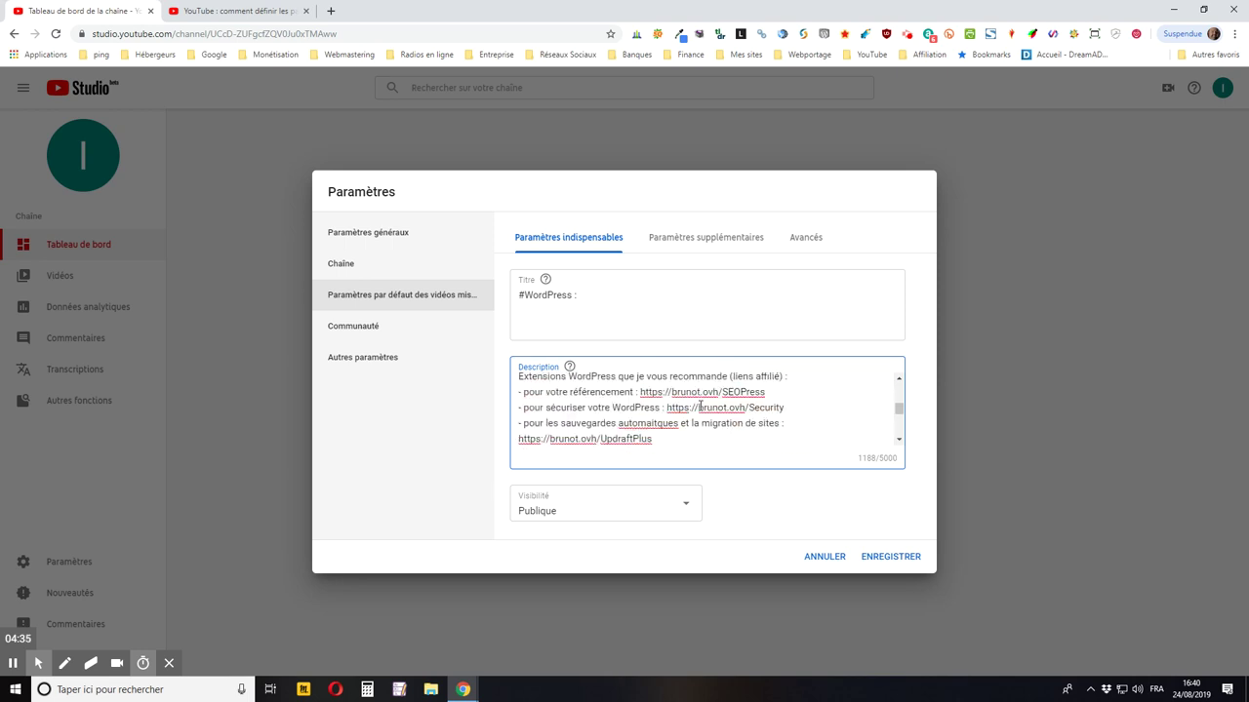
Review the introduction and recommended links in the published example video's description.
click(280, 8)
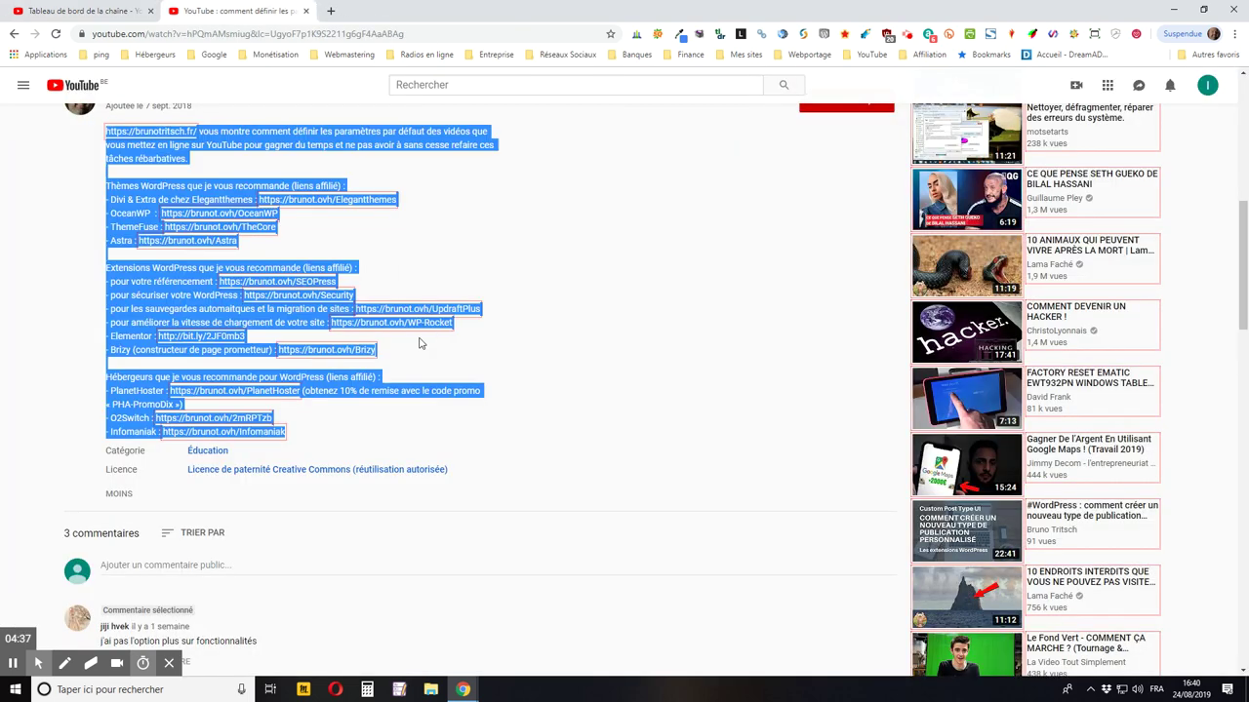
scroll(591, 362, up, 3)
click(179, 457)
scroll(178, 457, down, 2)
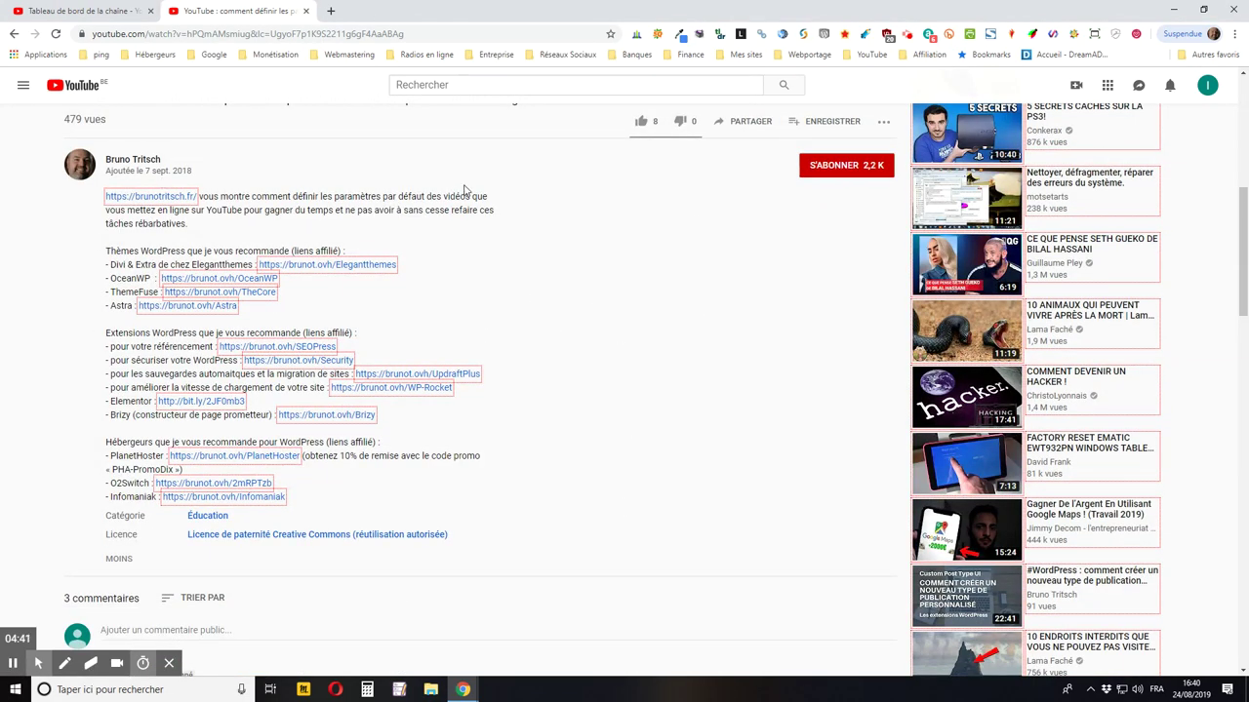
scroll(617, 223, up, 2)
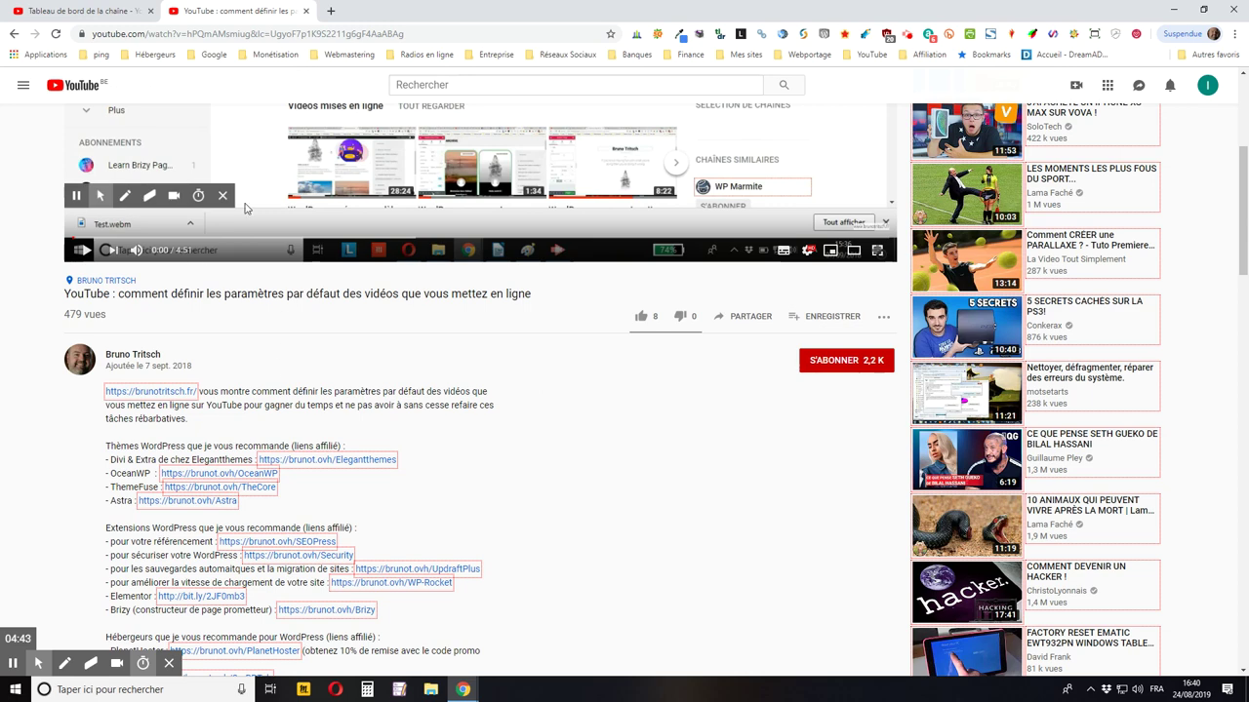
Replace the default description's introduction text after "vous montre comment" with "..." and extend the default title to "#WordPress : ...".
click(76, 11)
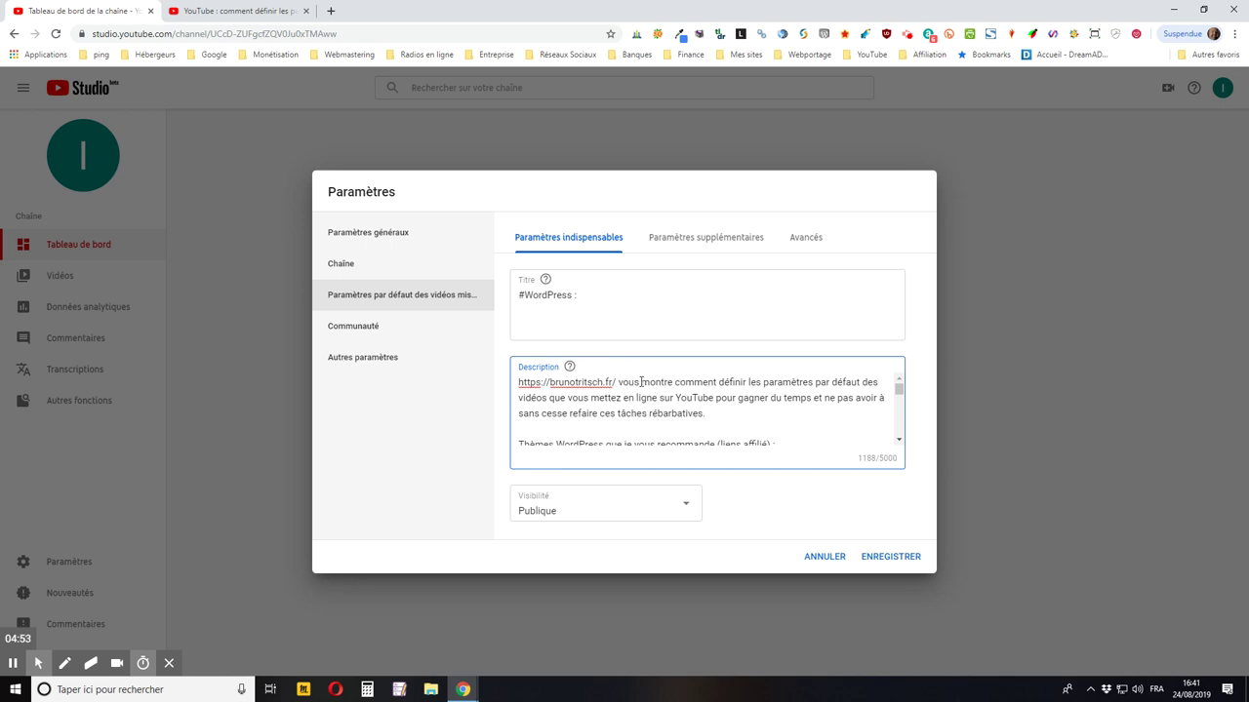
drag(719, 383, 754, 407)
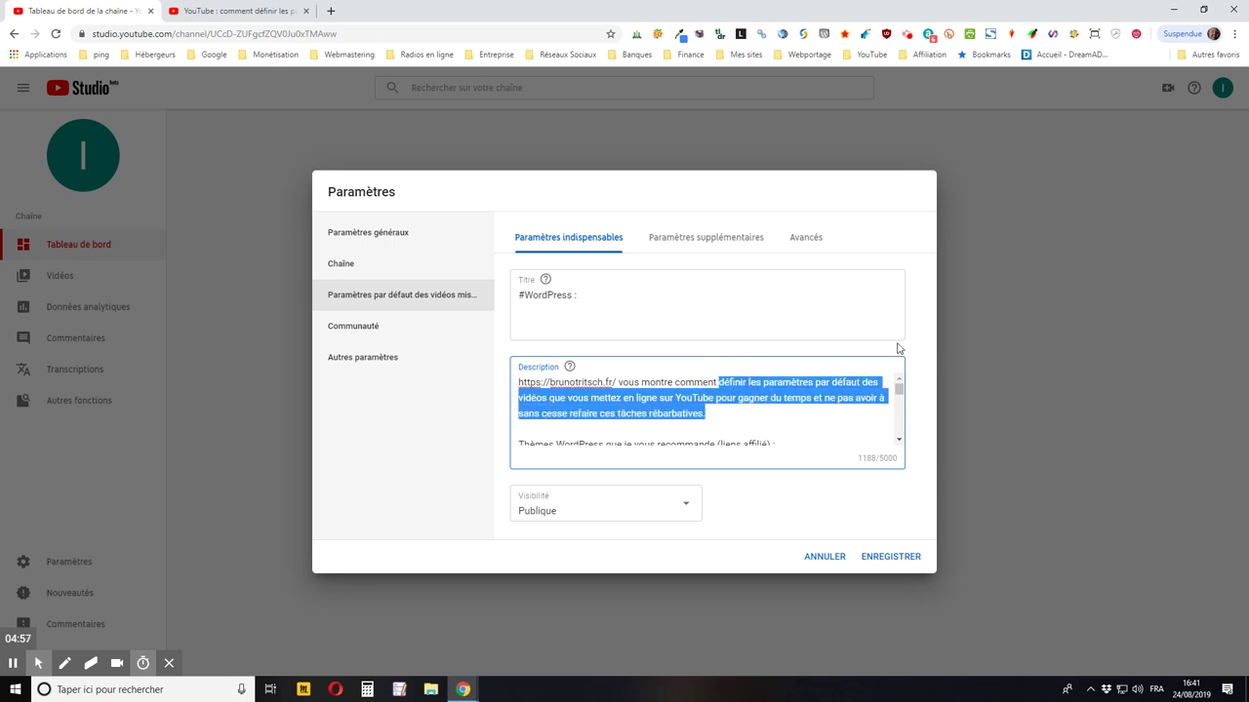
key(BackSpace)
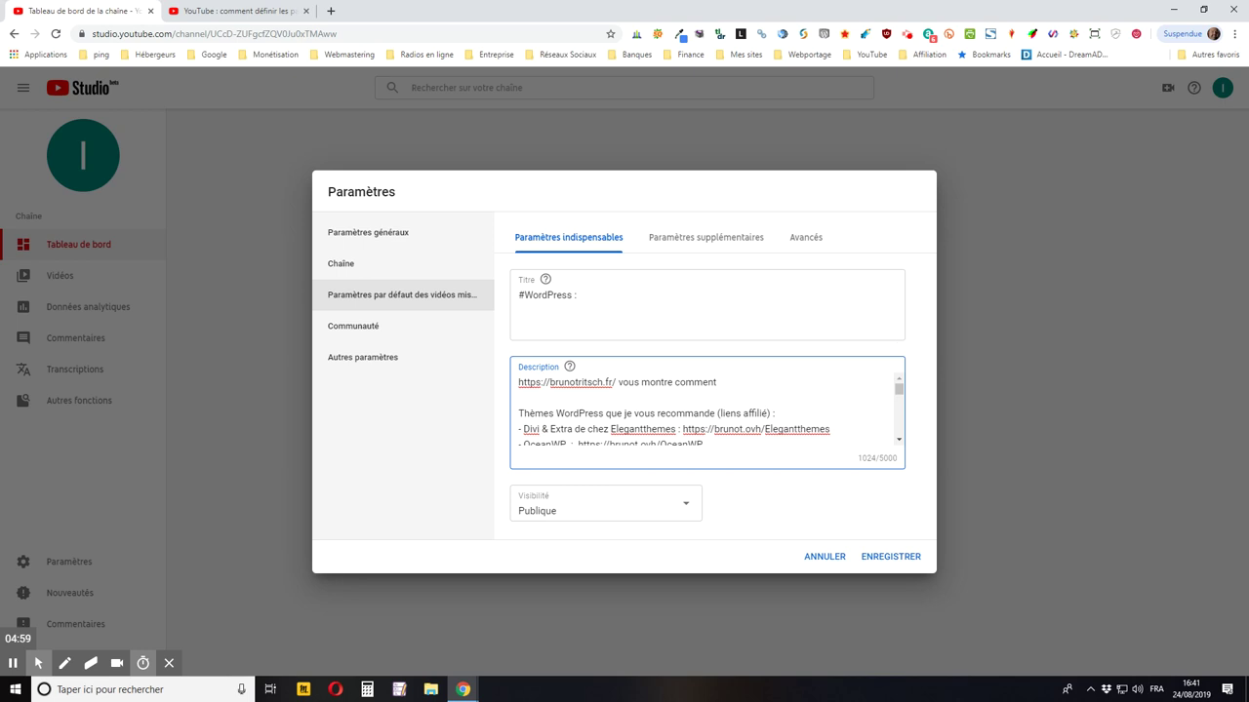
text(...)
click(652, 297)
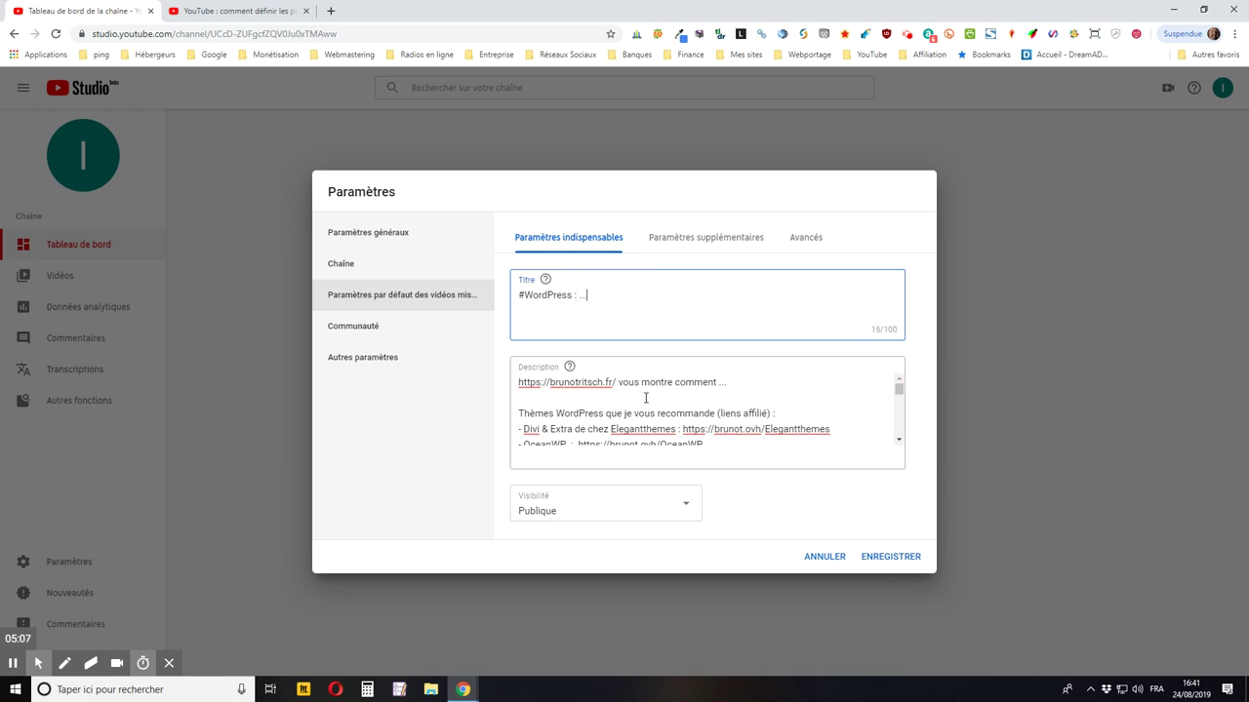
Check the default description down to the hosting links and view the available visibility options.
scroll(647, 396, down, 3)
scroll(750, 410, up, 3)
scroll(659, 402, down, 6)
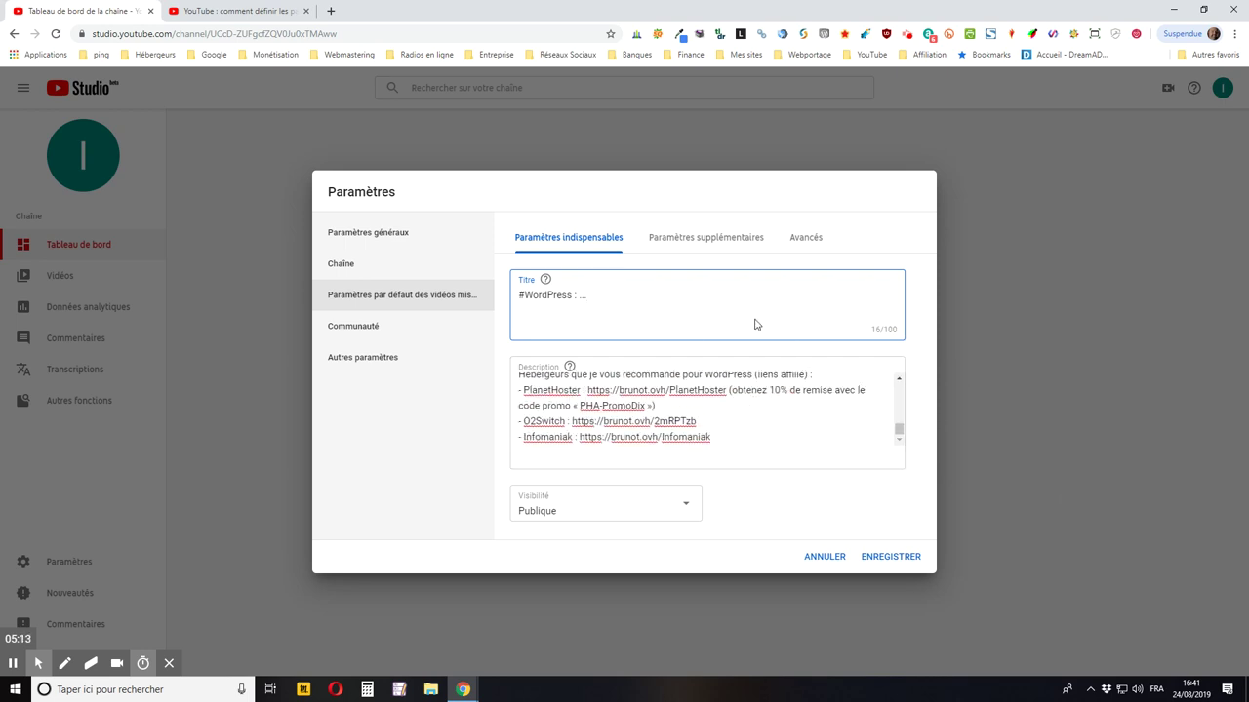
click(555, 519)
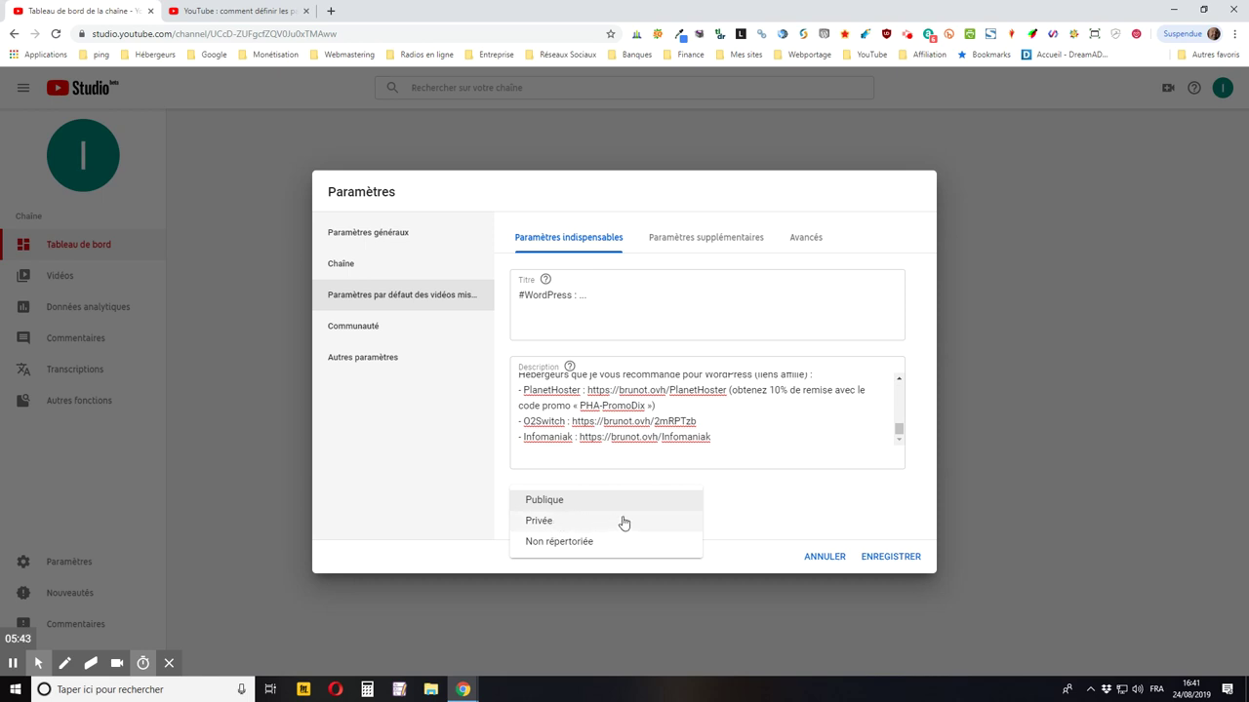
click(834, 442)
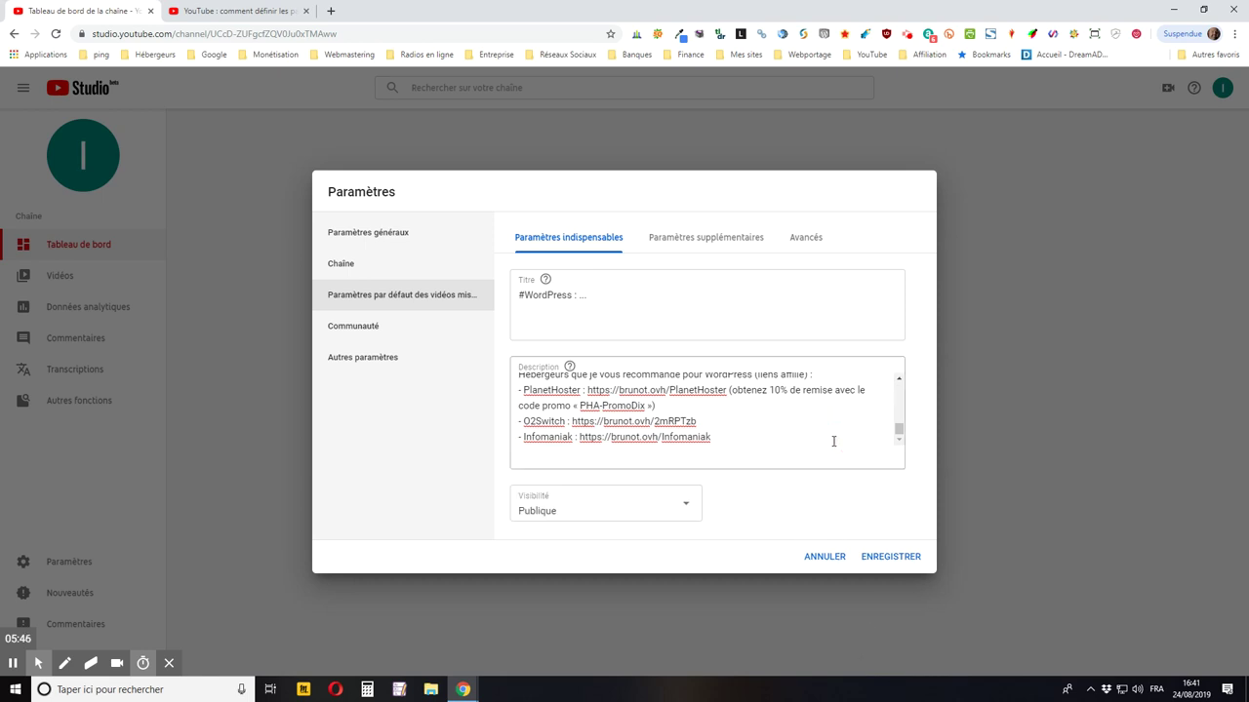
Add WordPress, Tutoriel and Formation as default tags in the supplementary upload settings.
click(696, 244)
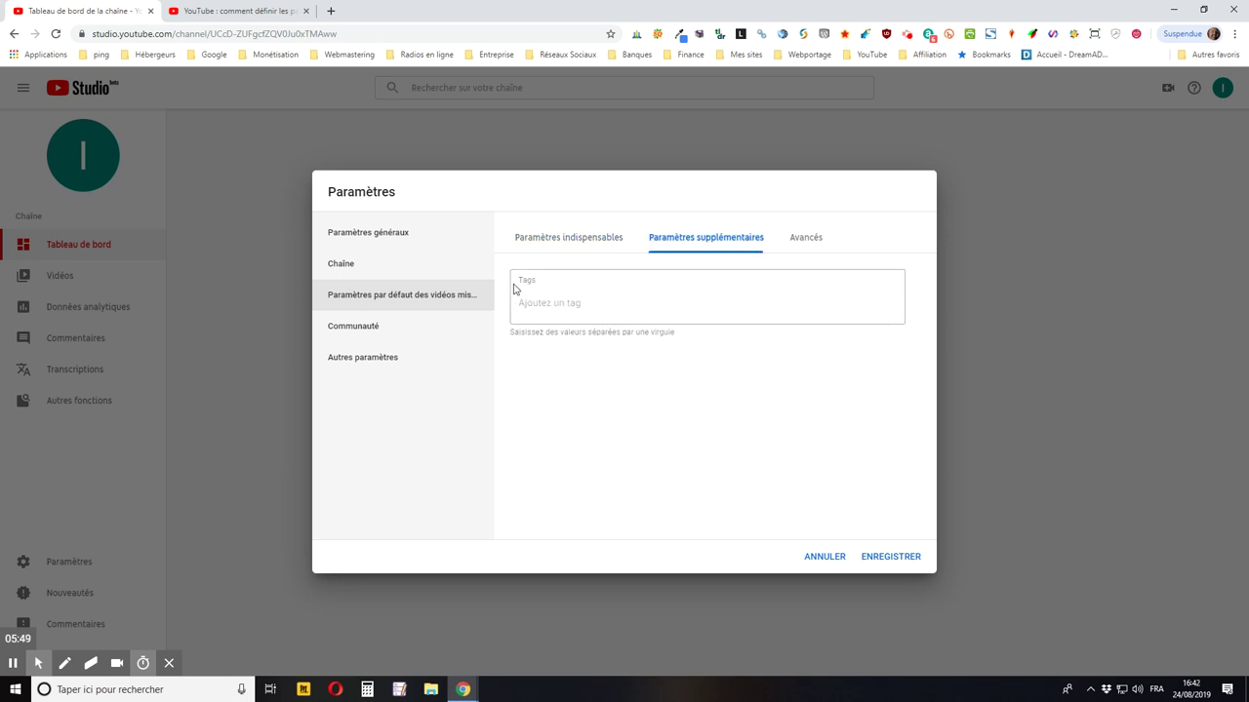
click(597, 302)
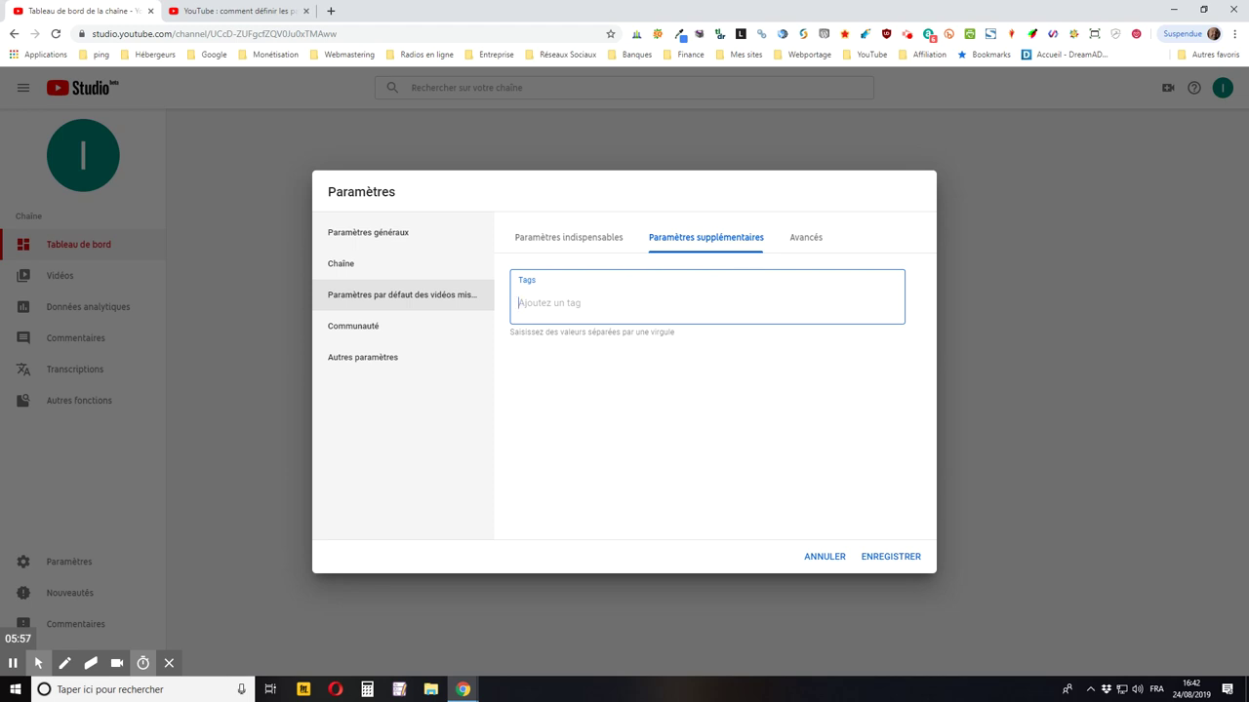
text(#)
key(BackSpace)
text(WordPress)
key(Return)
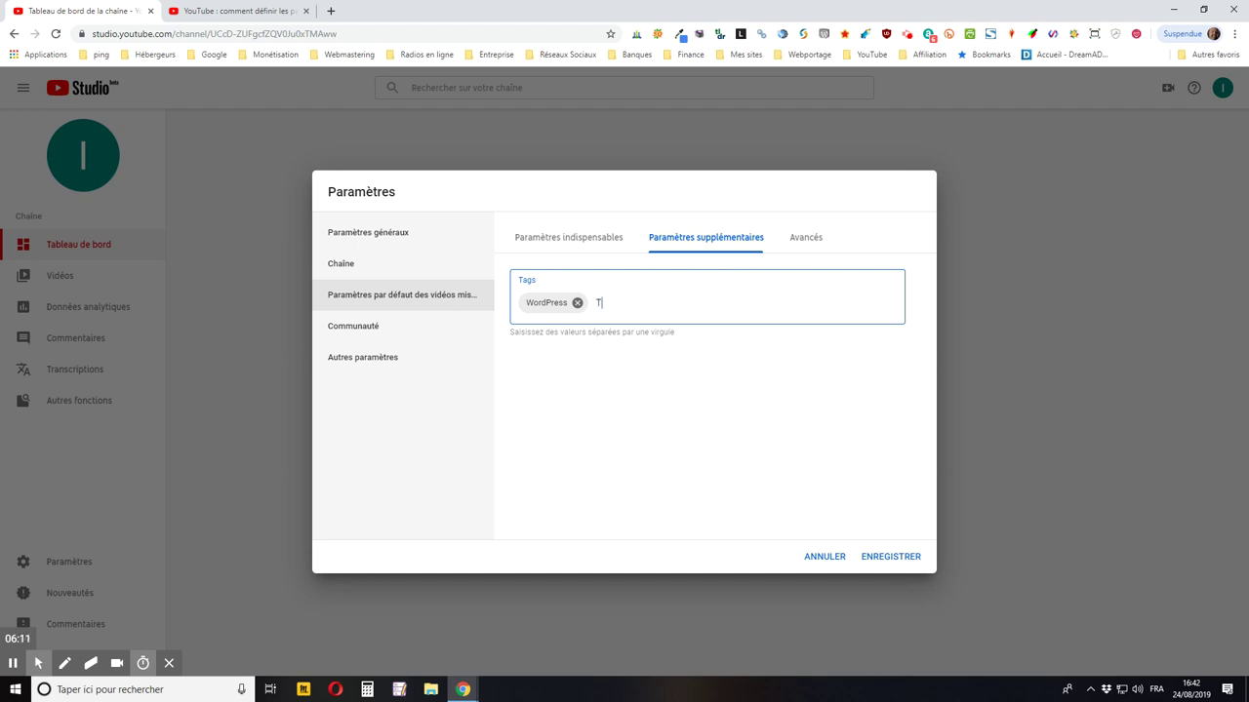
text(Tutoriel)
key(Return)
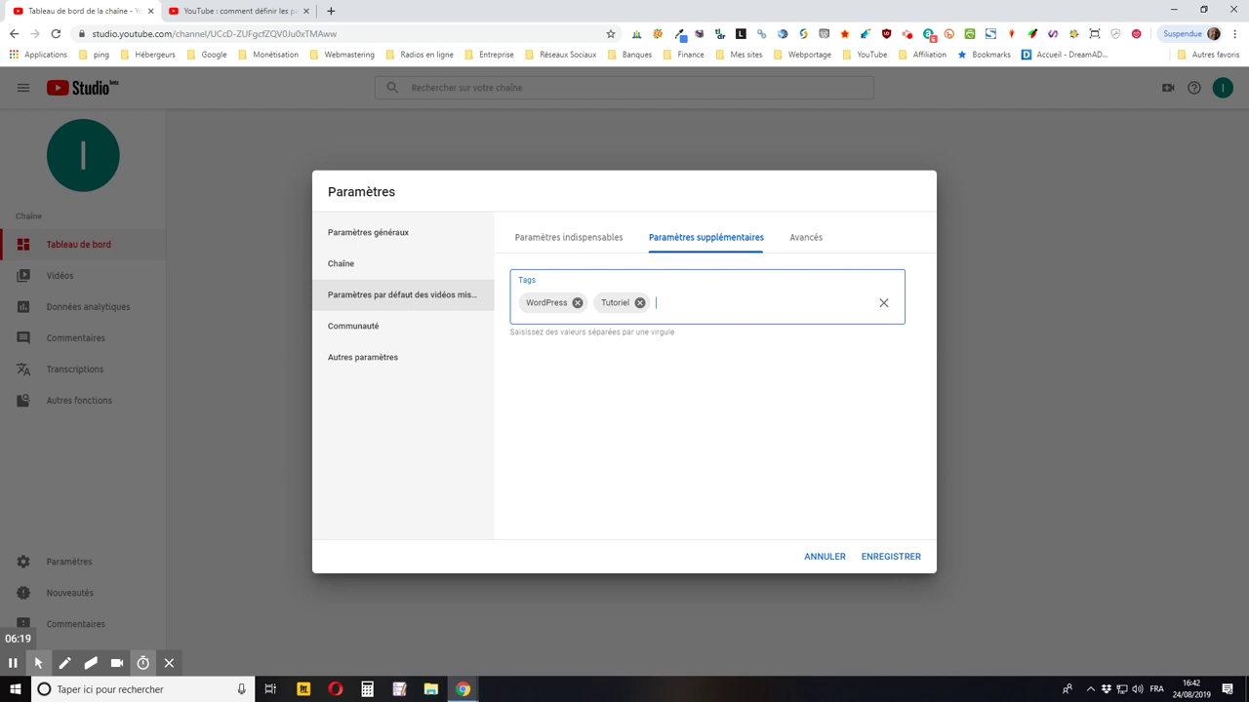
text(Formation)
key(Return)
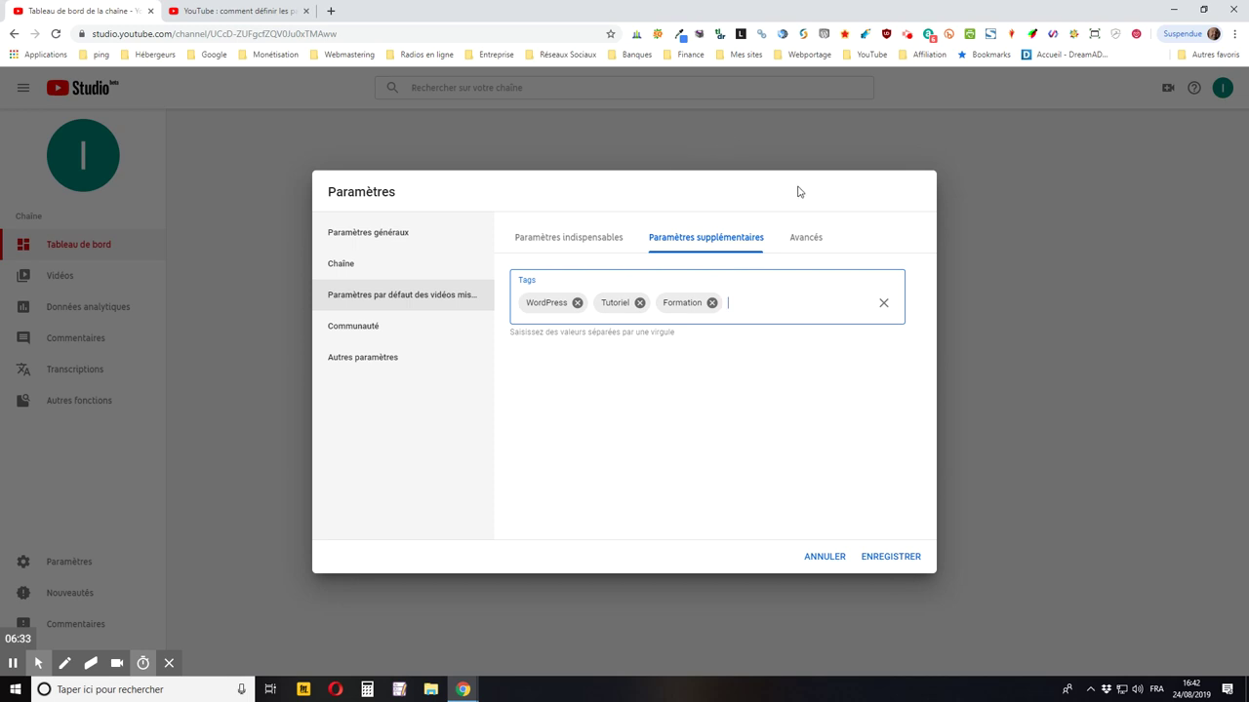
In the advanced upload defaults, choose the standard YouTube licence and set the category to Éducation.
click(806, 244)
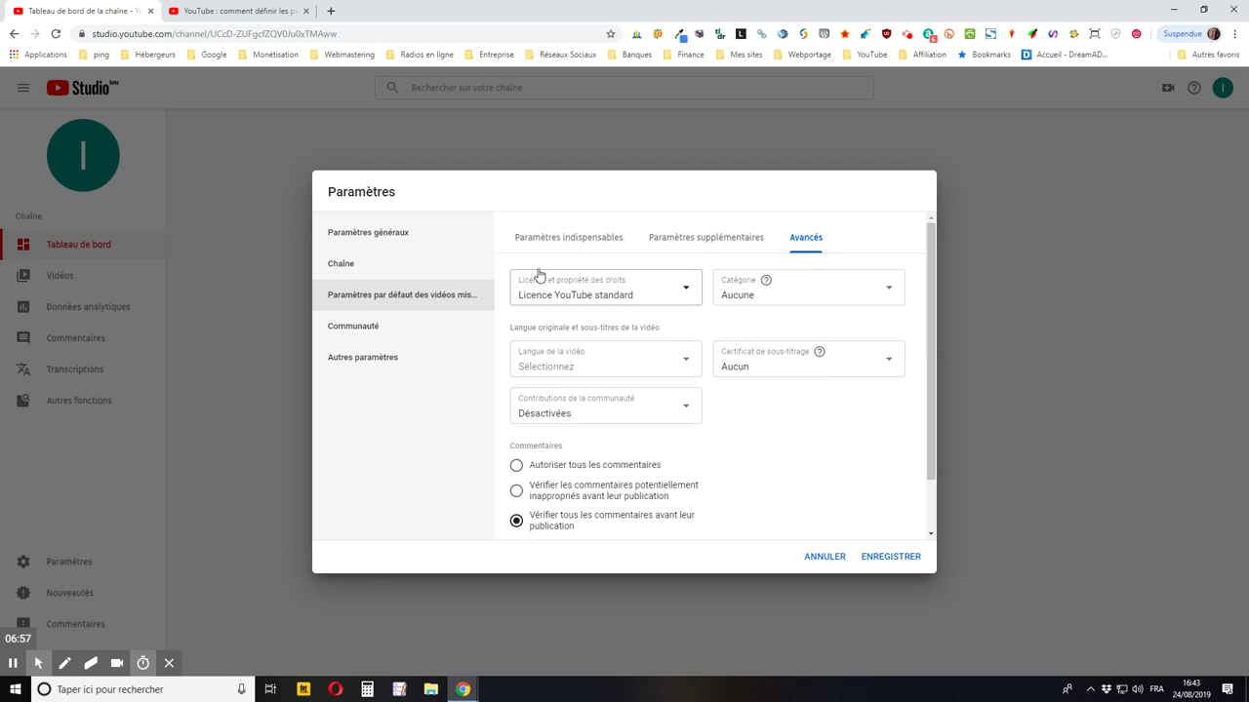
click(595, 296)
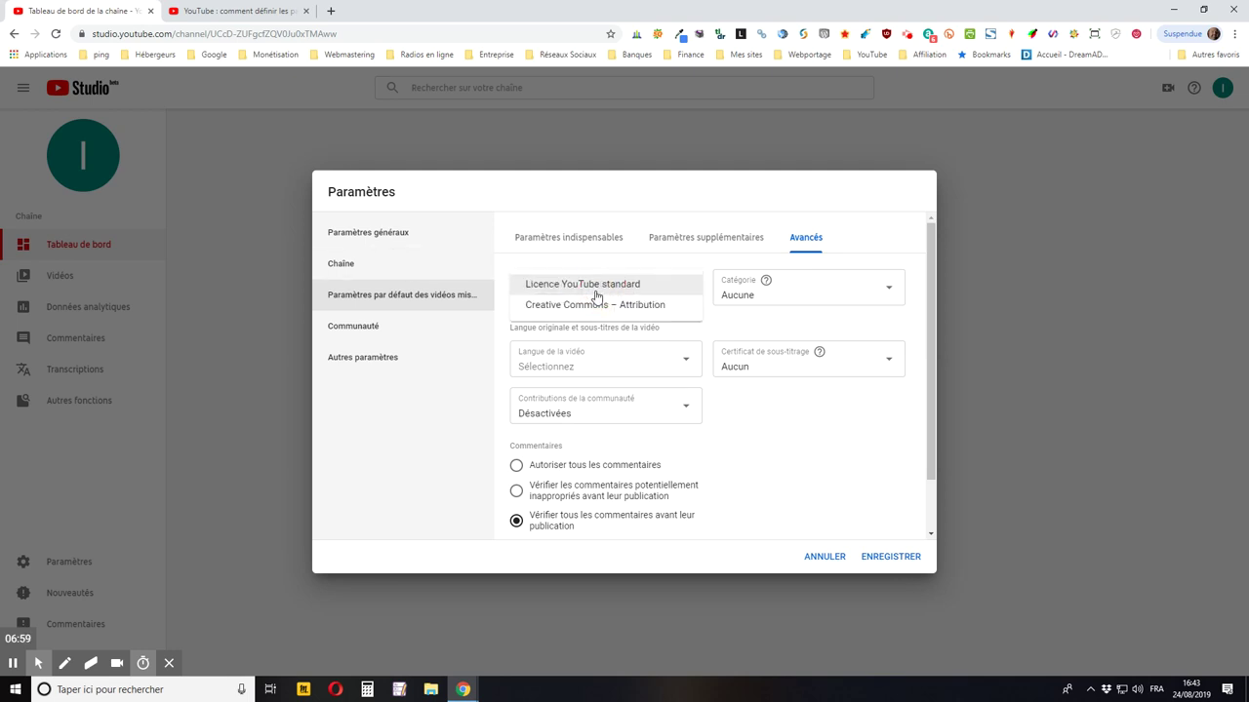
click(595, 290)
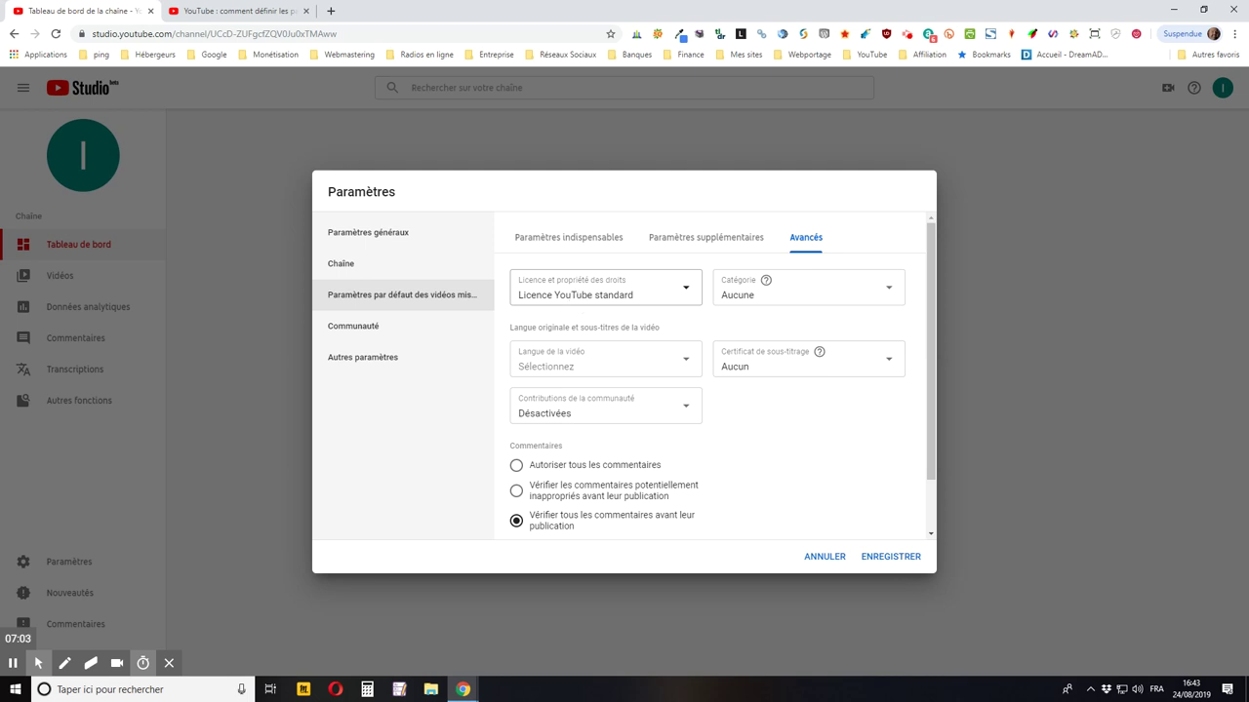
click(795, 295)
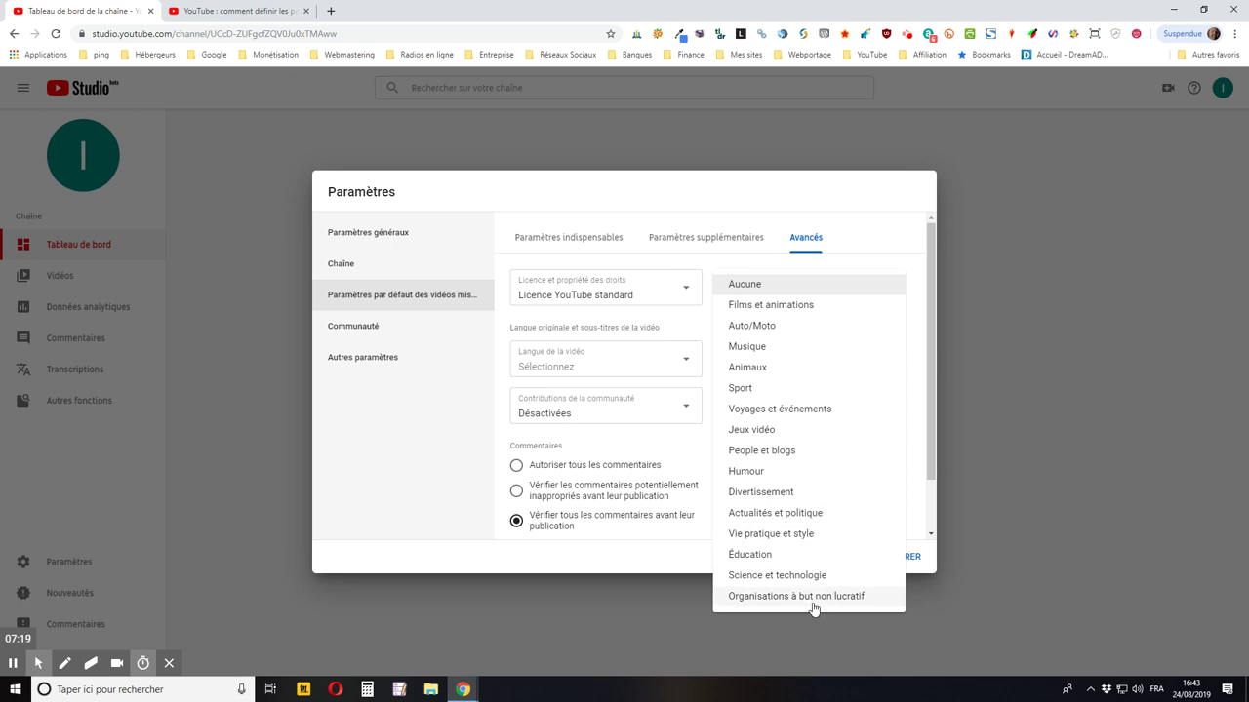
click(755, 552)
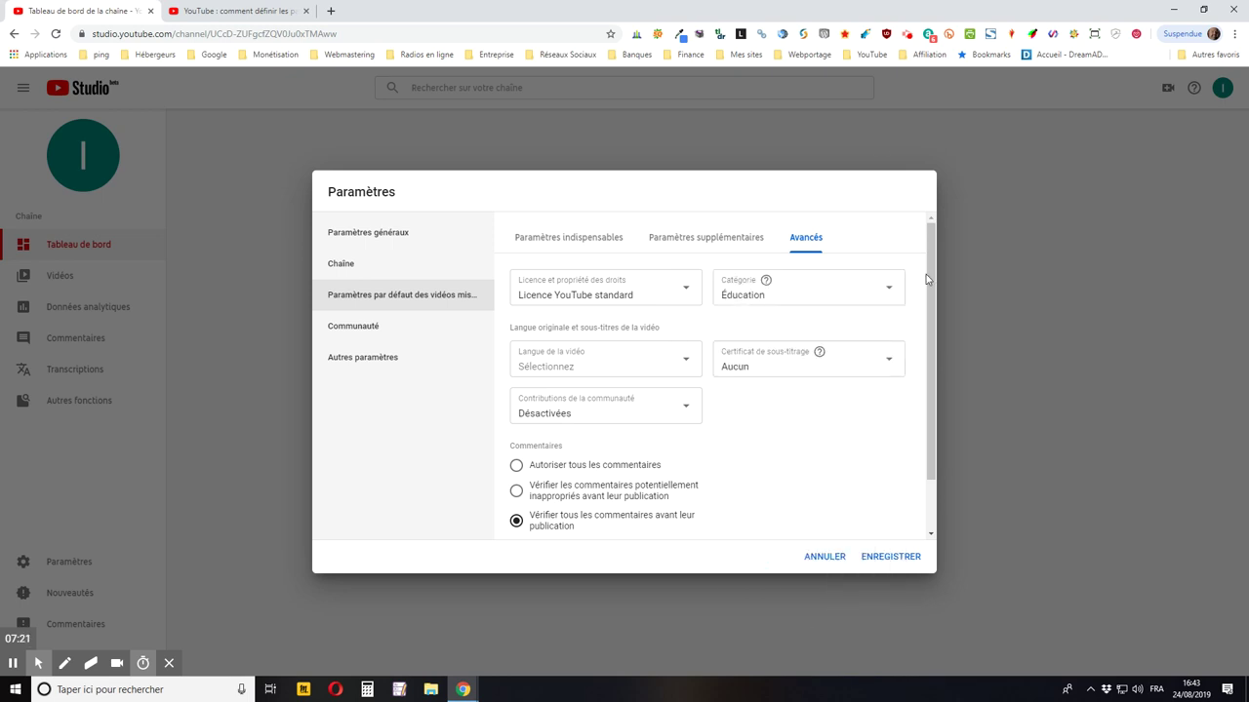
click(872, 286)
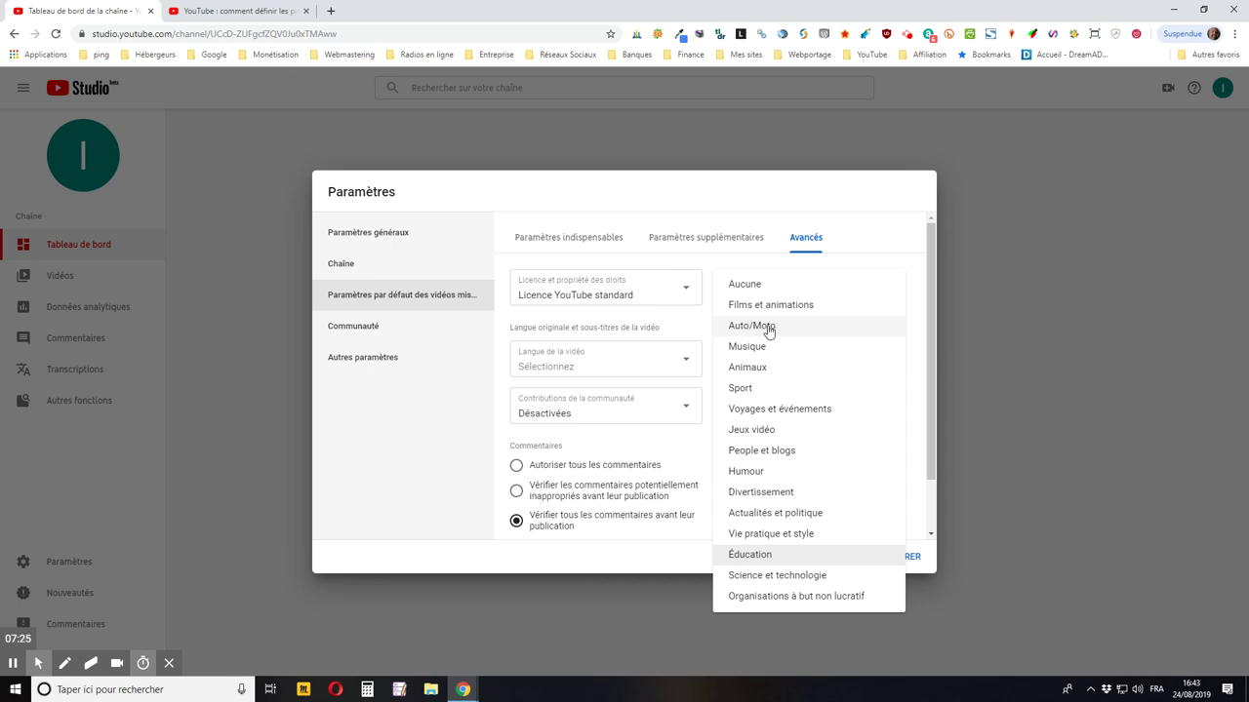
click(779, 211)
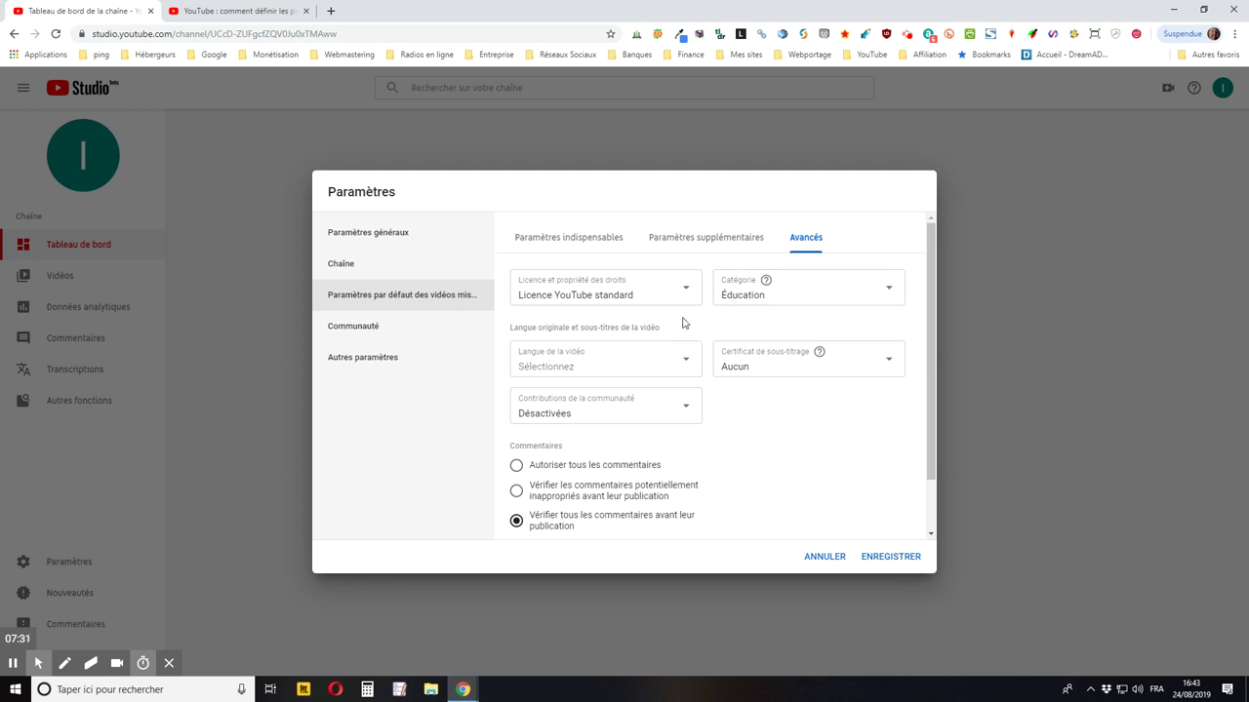
Set the default video language to Français, without a country variant.
click(553, 363)
scroll(582, 465, down, 6)
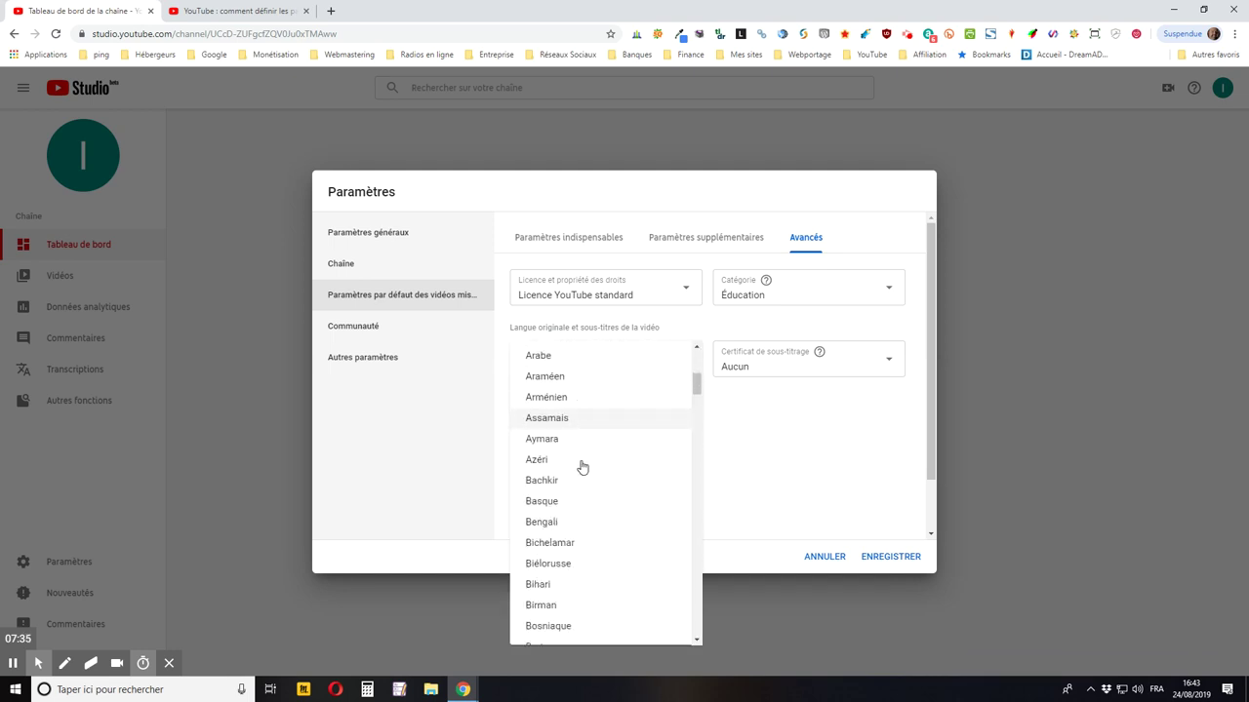
scroll(583, 463, down, 7)
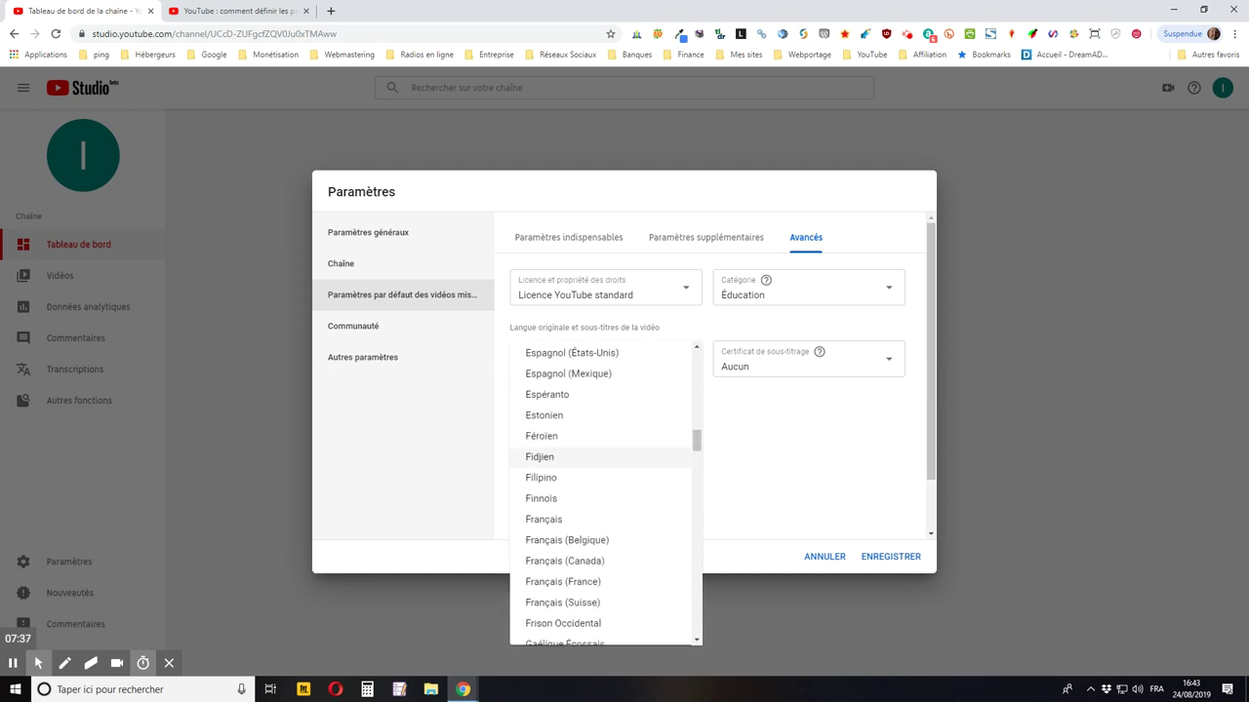
click(532, 520)
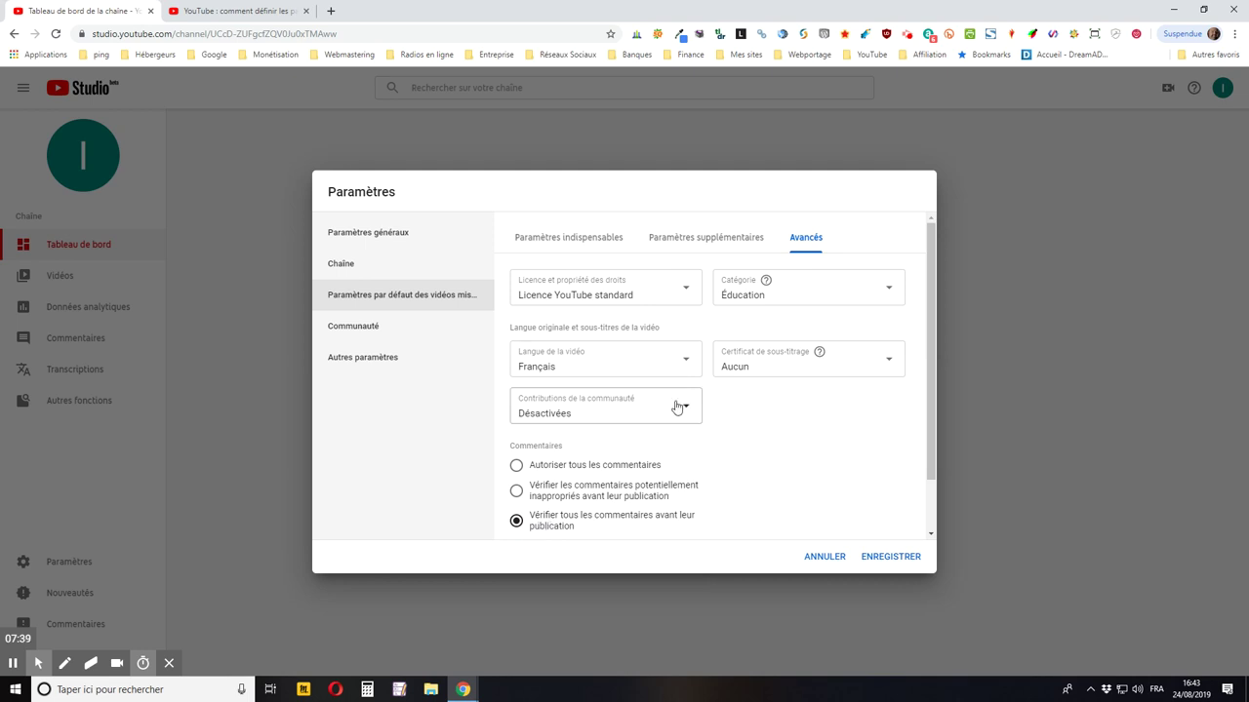
click(536, 367)
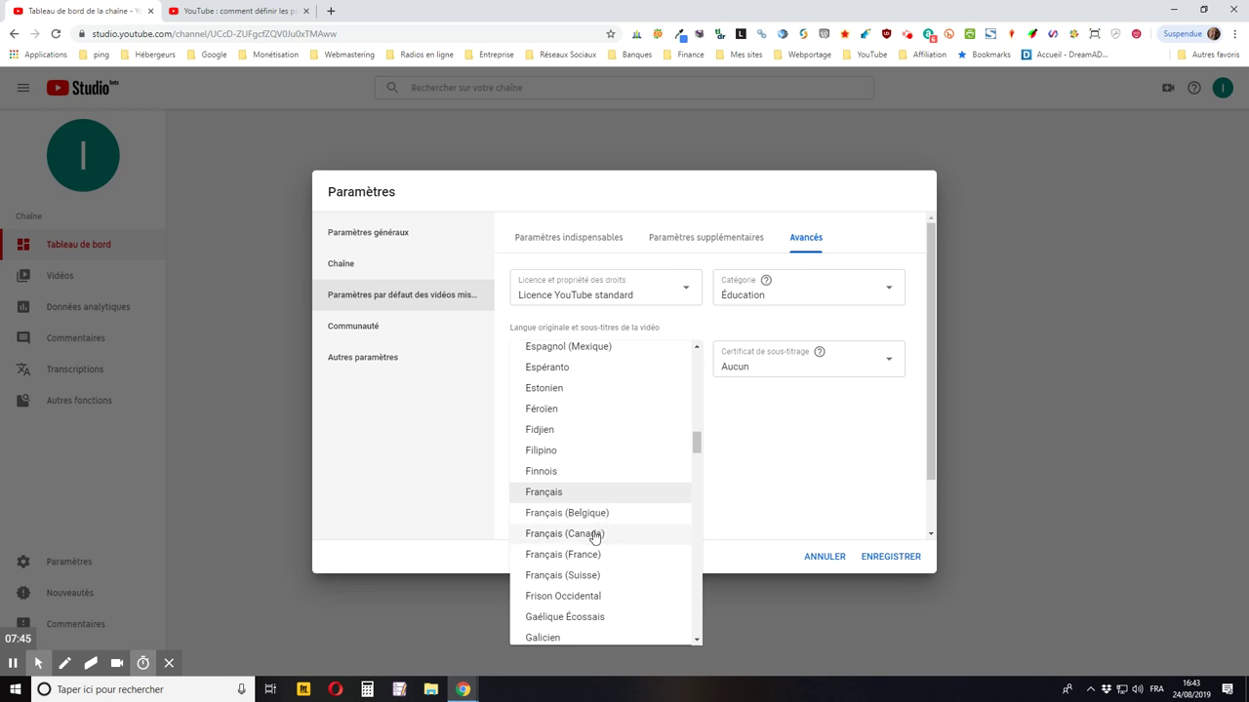
click(537, 492)
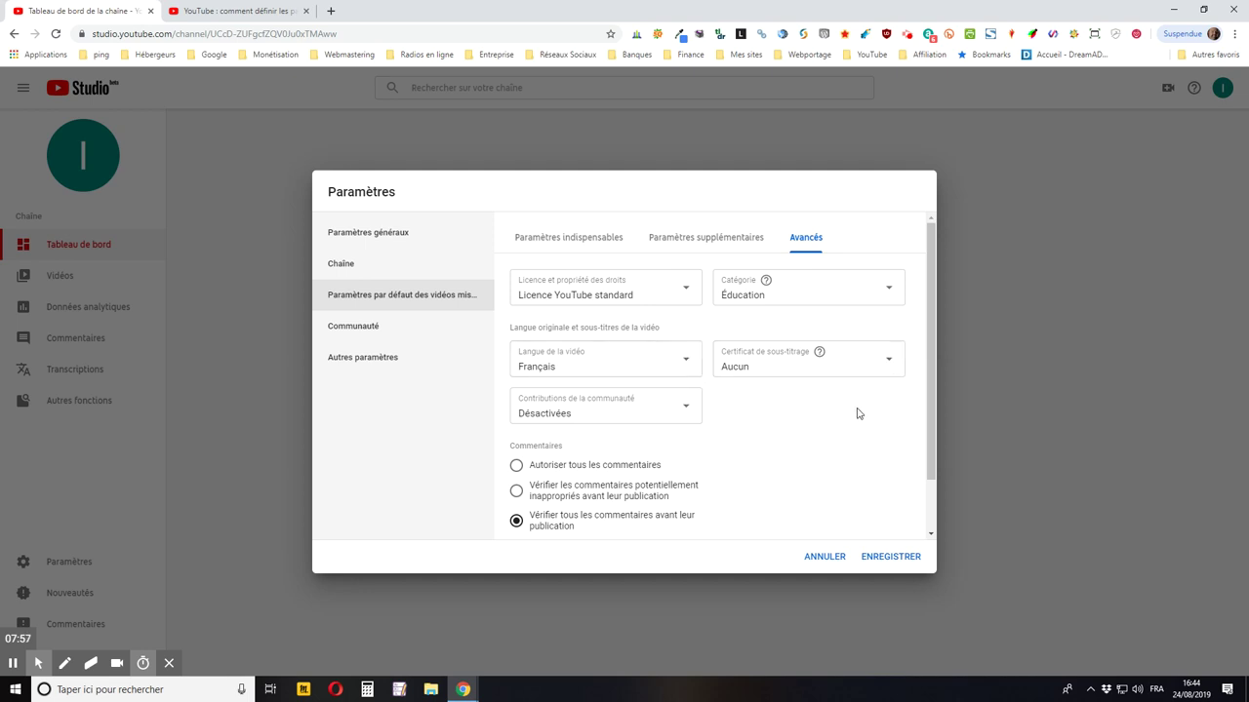
Examine the caption certificate choices and the community contribution options without changing either setting.
click(759, 367)
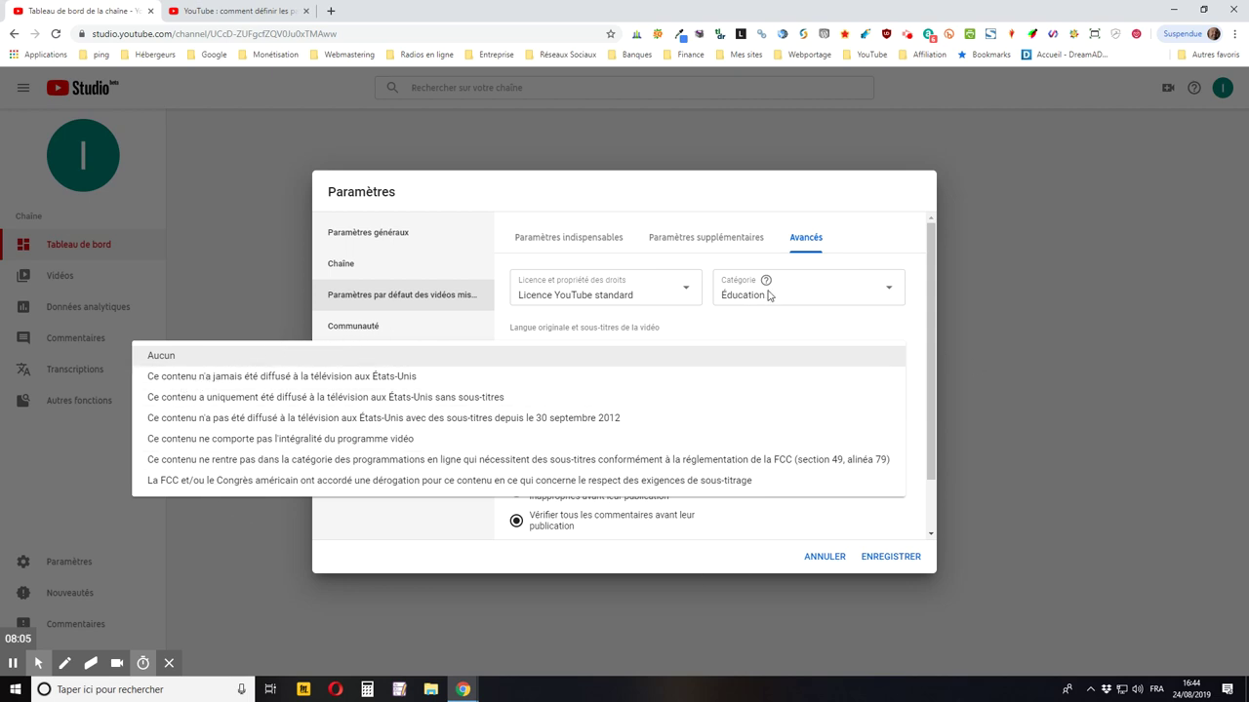
click(856, 357)
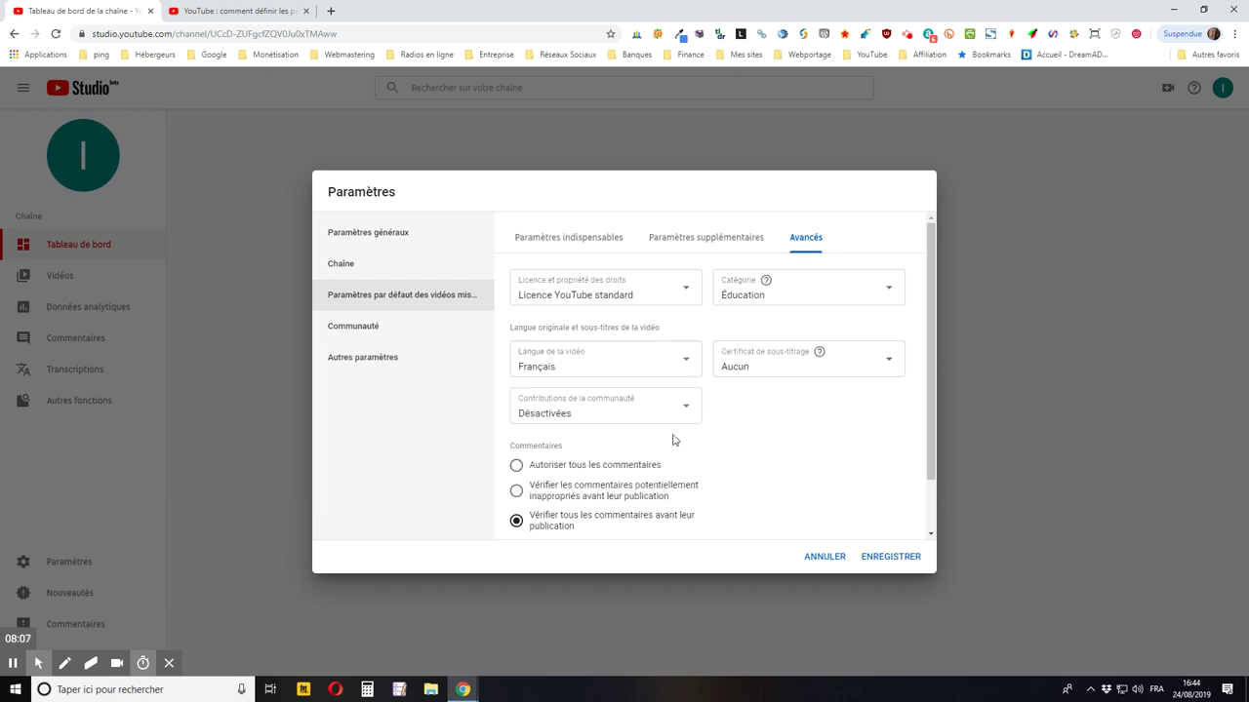
click(574, 410)
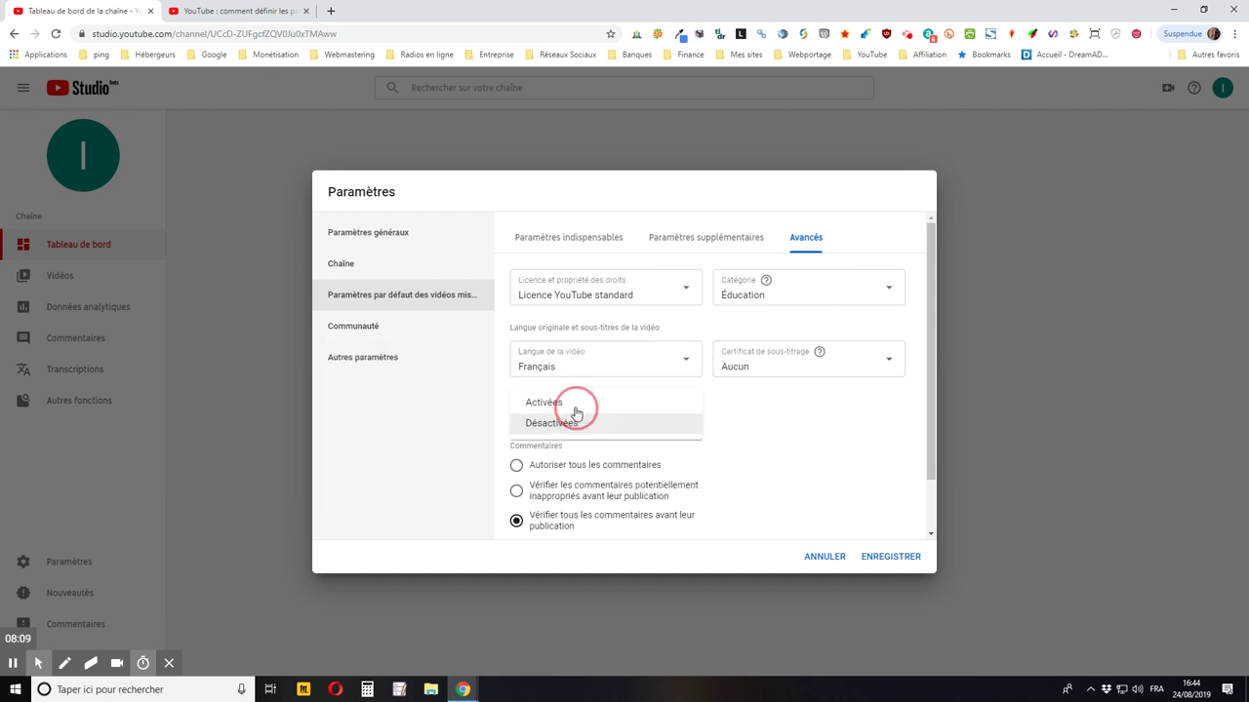
click(783, 432)
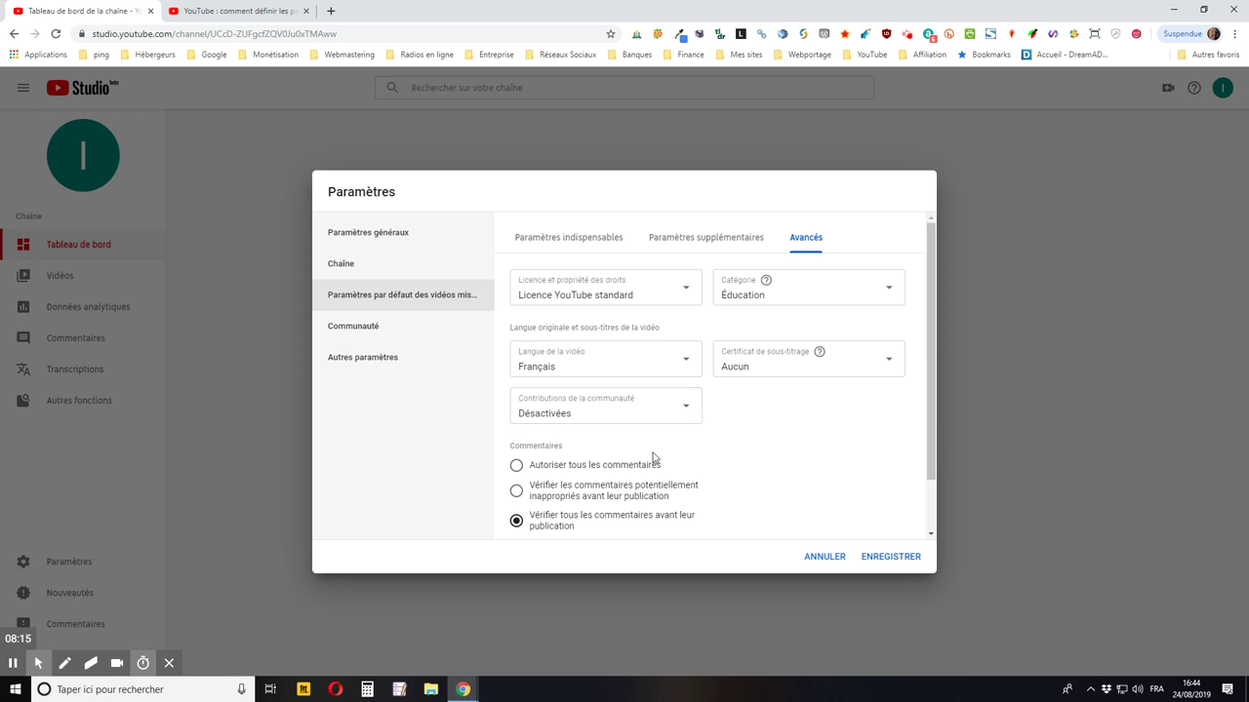
click(657, 421)
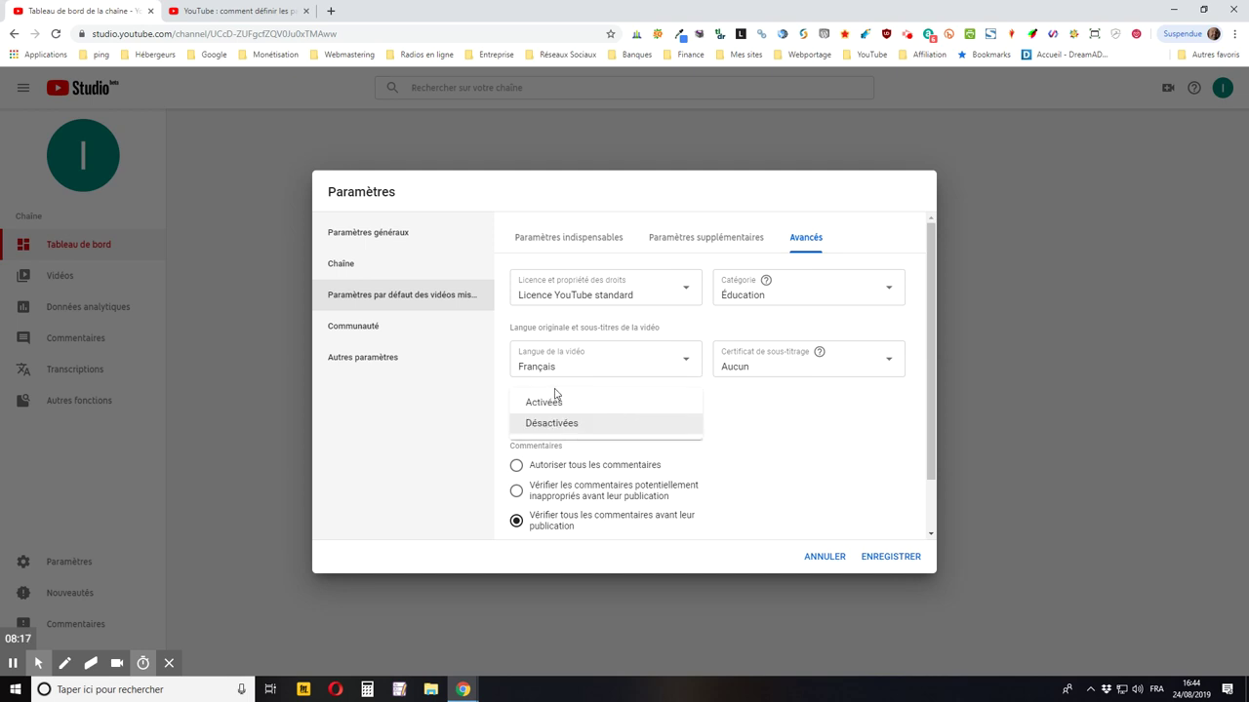
click(760, 413)
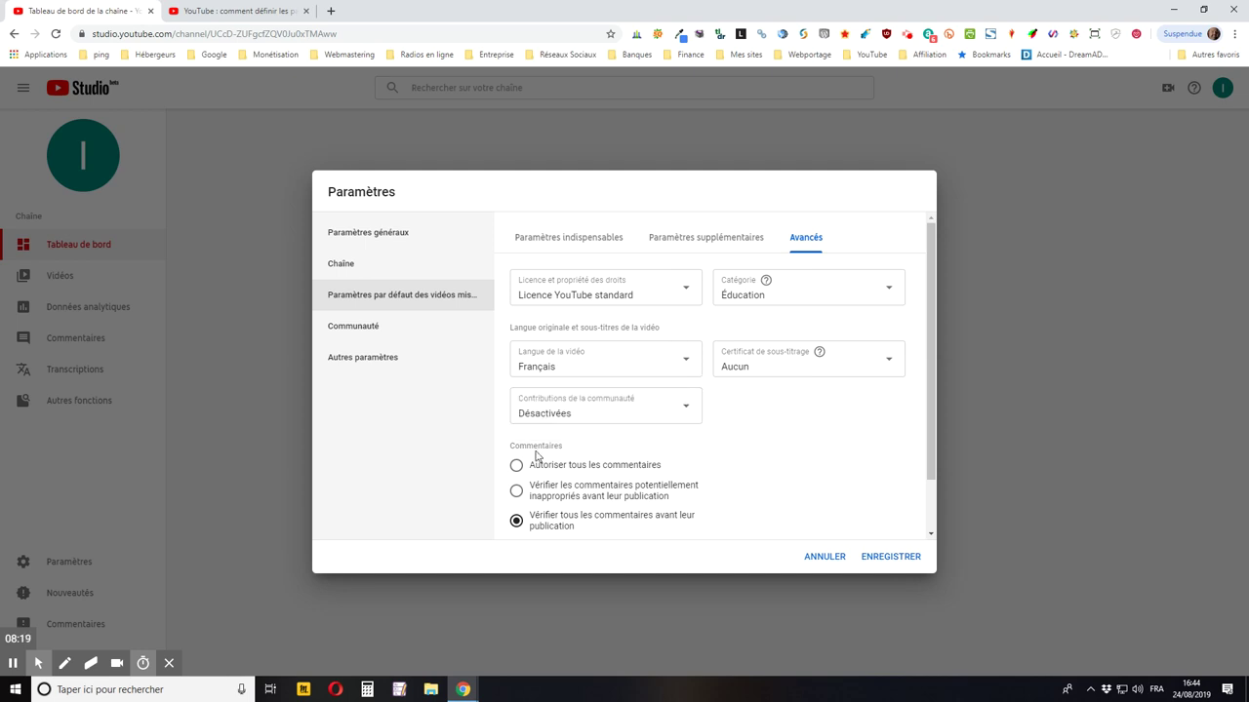
Check the comment settings, save the upload defaults and open the video upload page.
scroll(593, 477, down, 2)
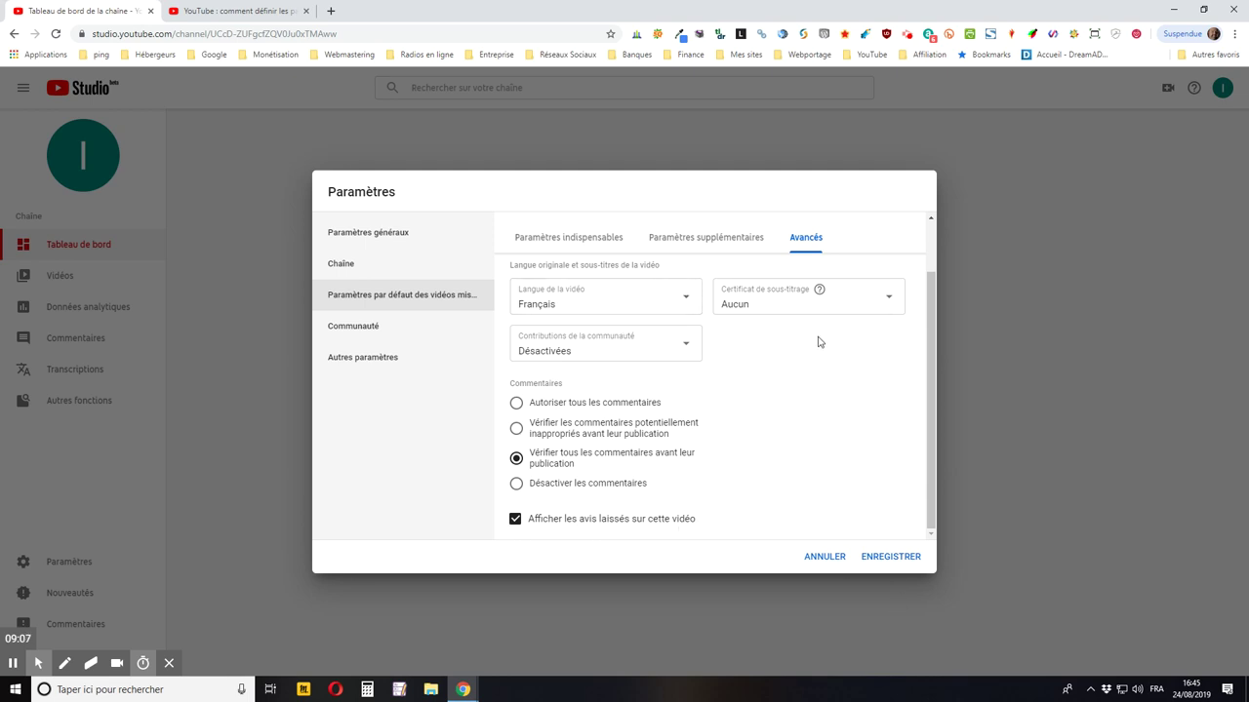
click(891, 557)
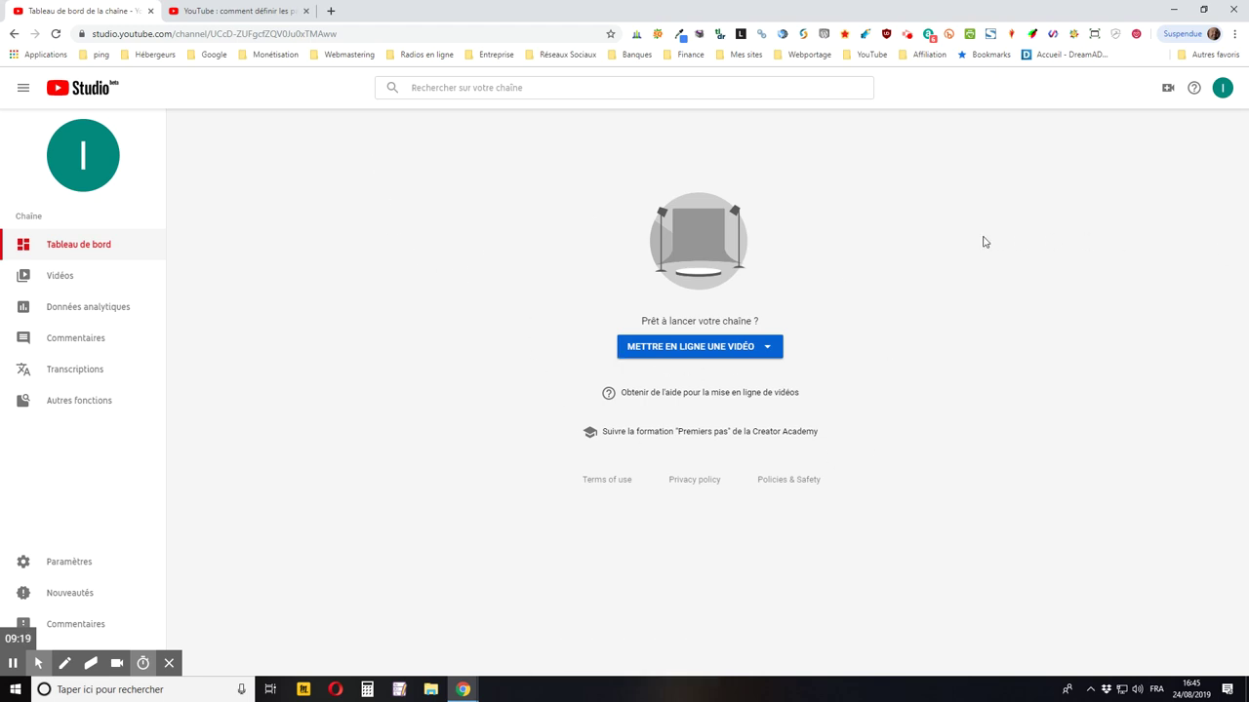
click(1166, 92)
click(971, 116)
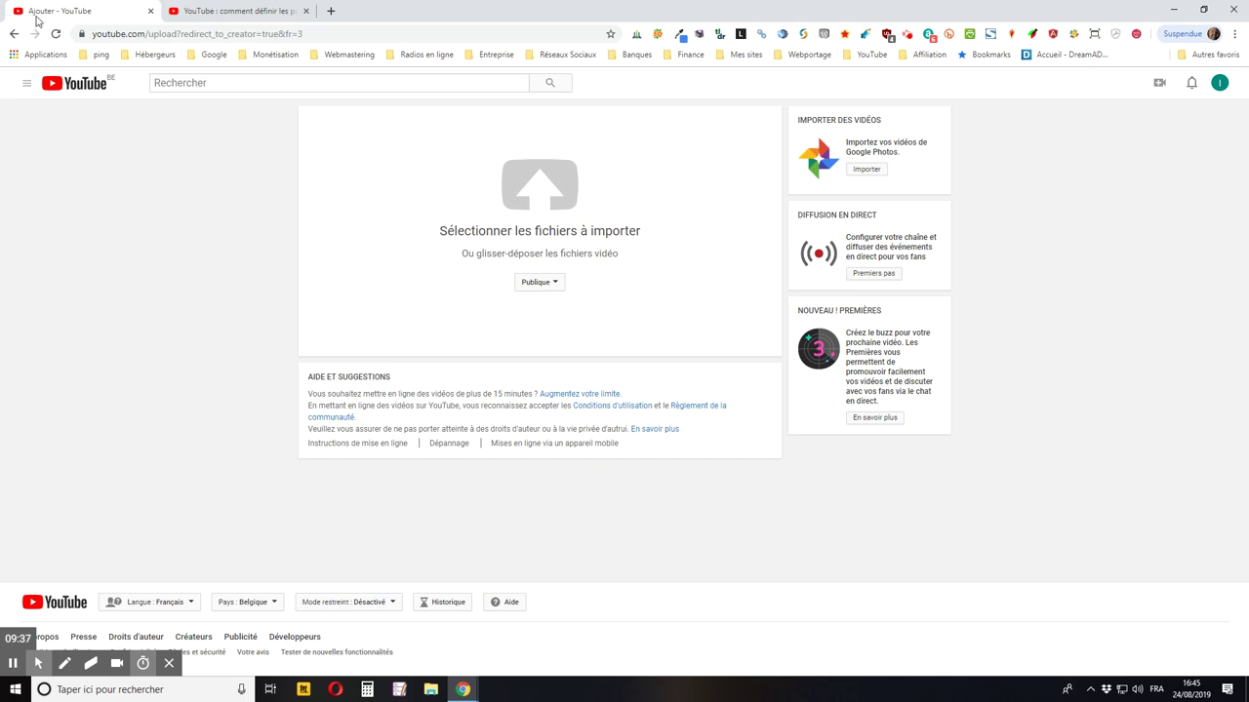
Review the published example video's description, category and licence on its watch page.
click(212, 12)
scroll(586, 468, down, 1)
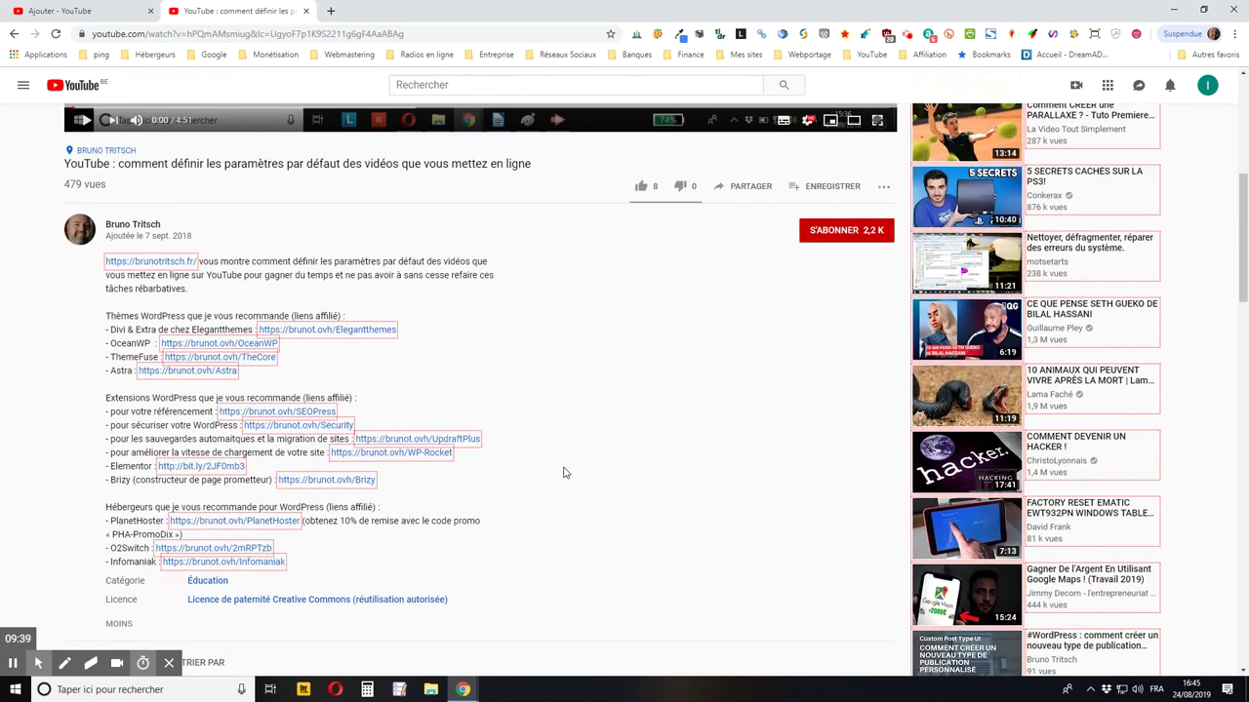
scroll(561, 473, up, 3)
scroll(561, 473, up, 1)
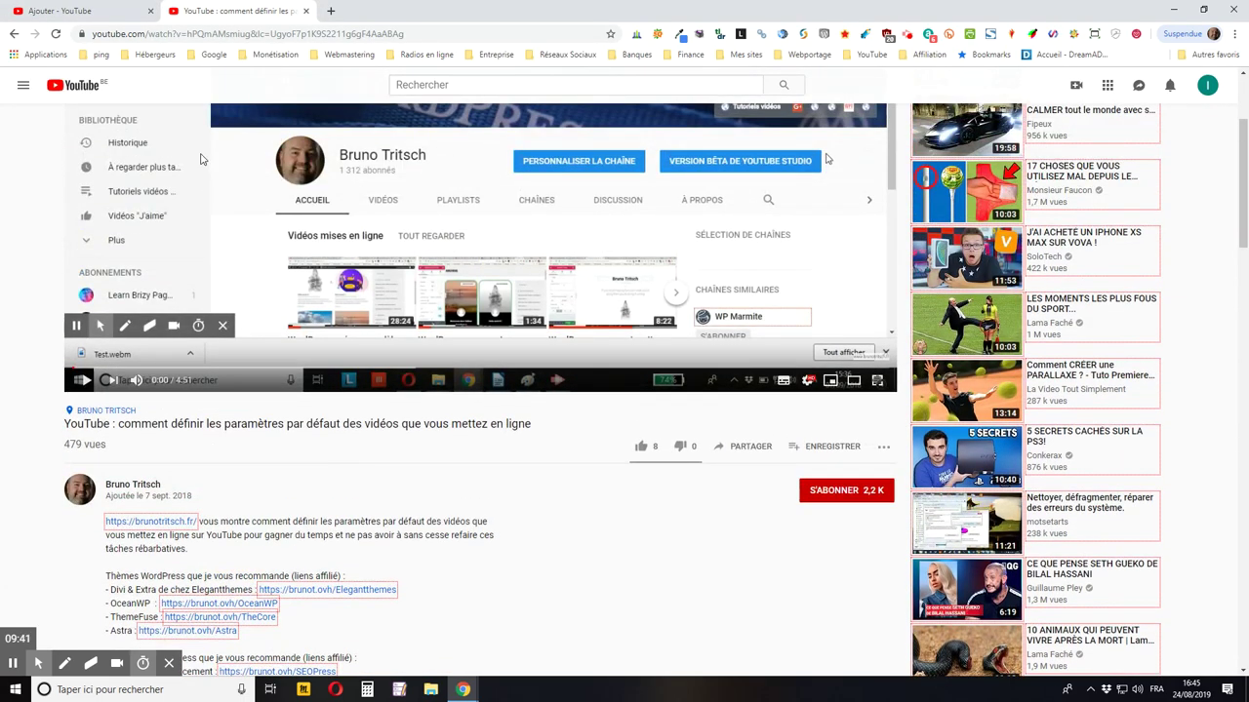
Check the video upload page and review the published example video's full description, recommended links, category and licence.
click(82, 12)
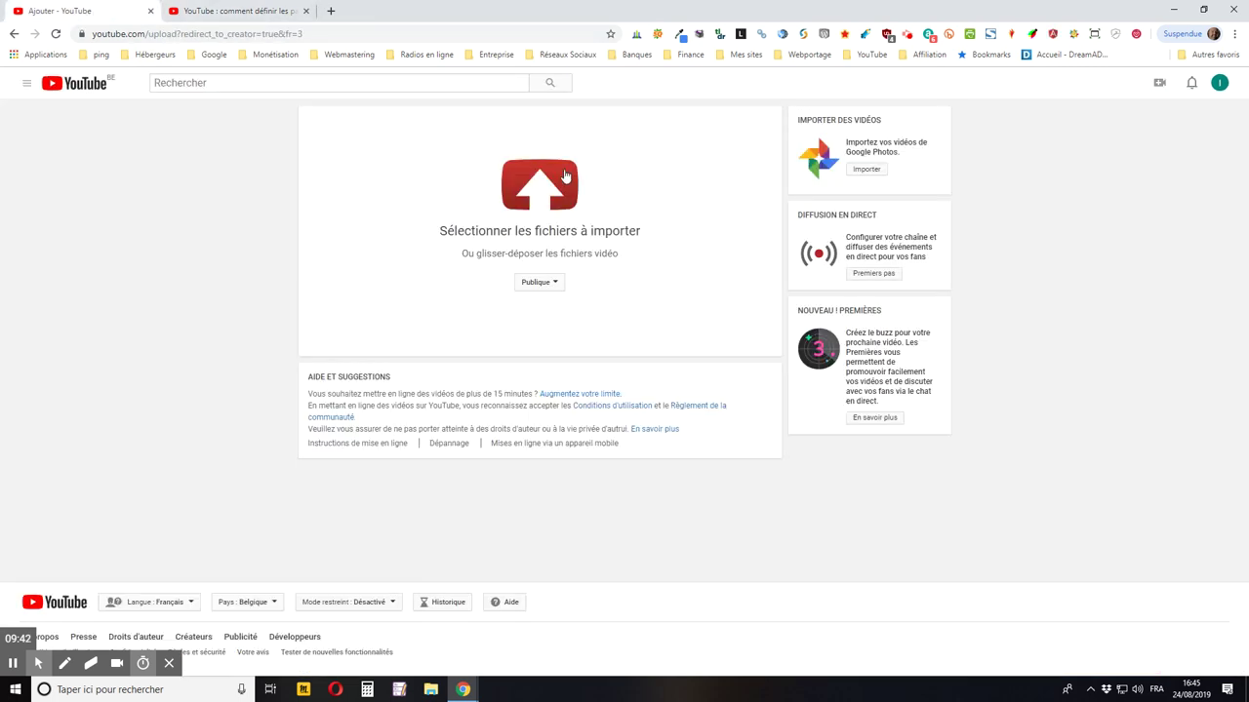
click(234, 12)
scroll(634, 450, down, 3)
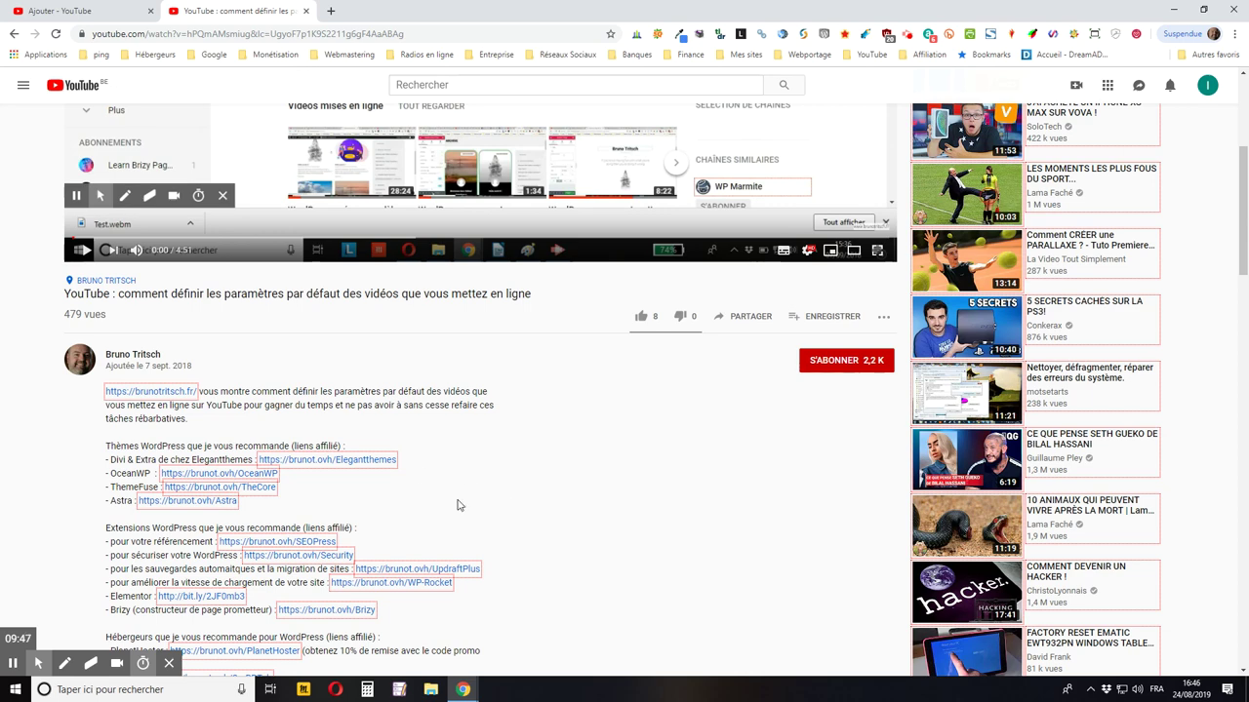
scroll(466, 517, down, 3)
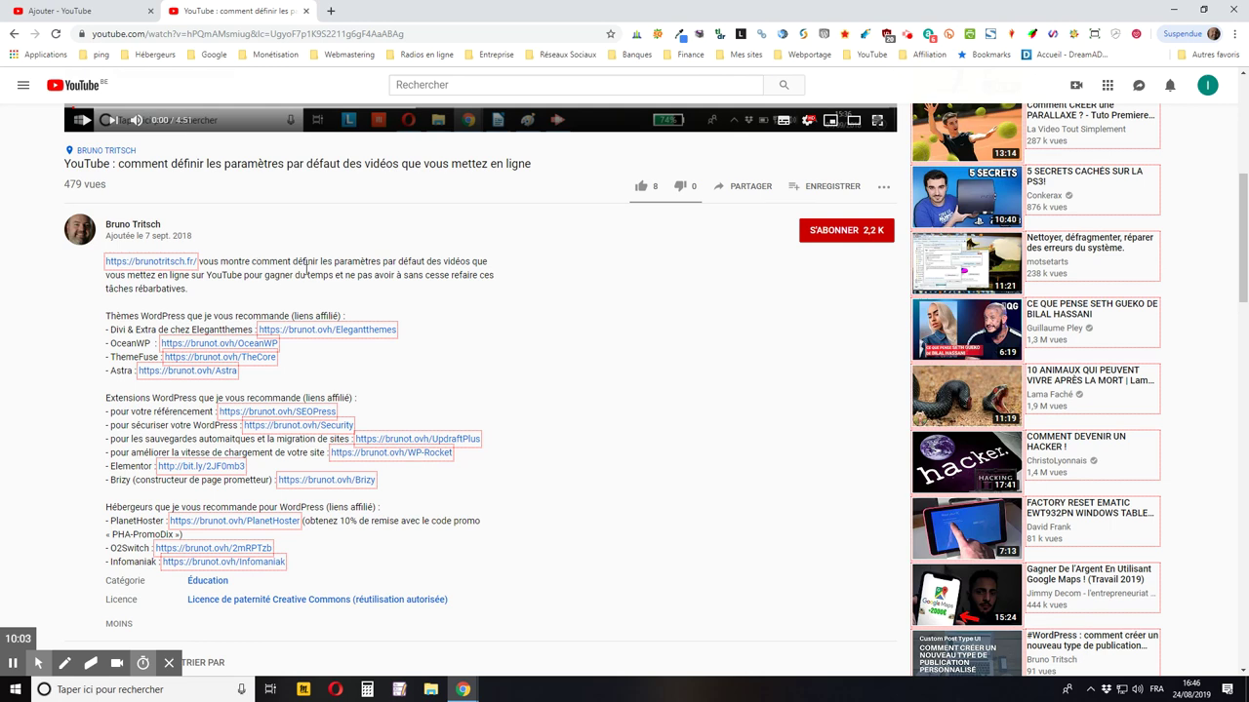
click(53, 11)
click(224, 11)
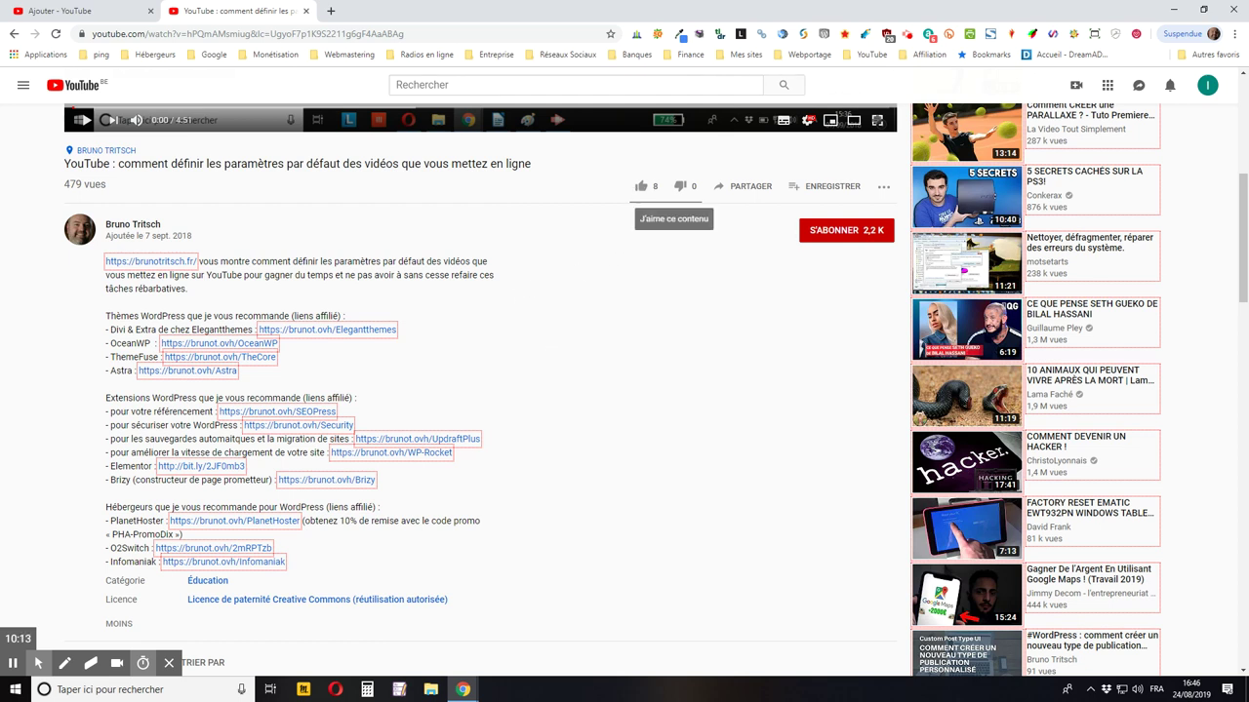
Like the published example video and look at its link-sharing options without sharing it.
click(641, 188)
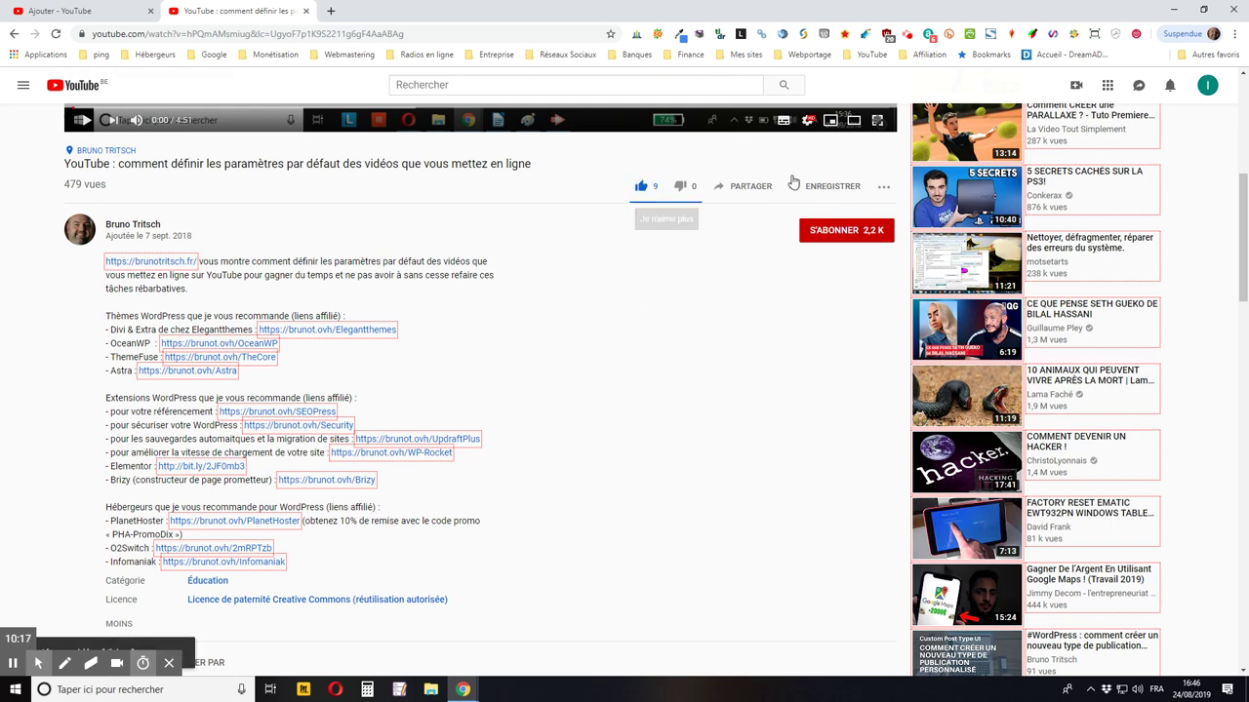
click(755, 188)
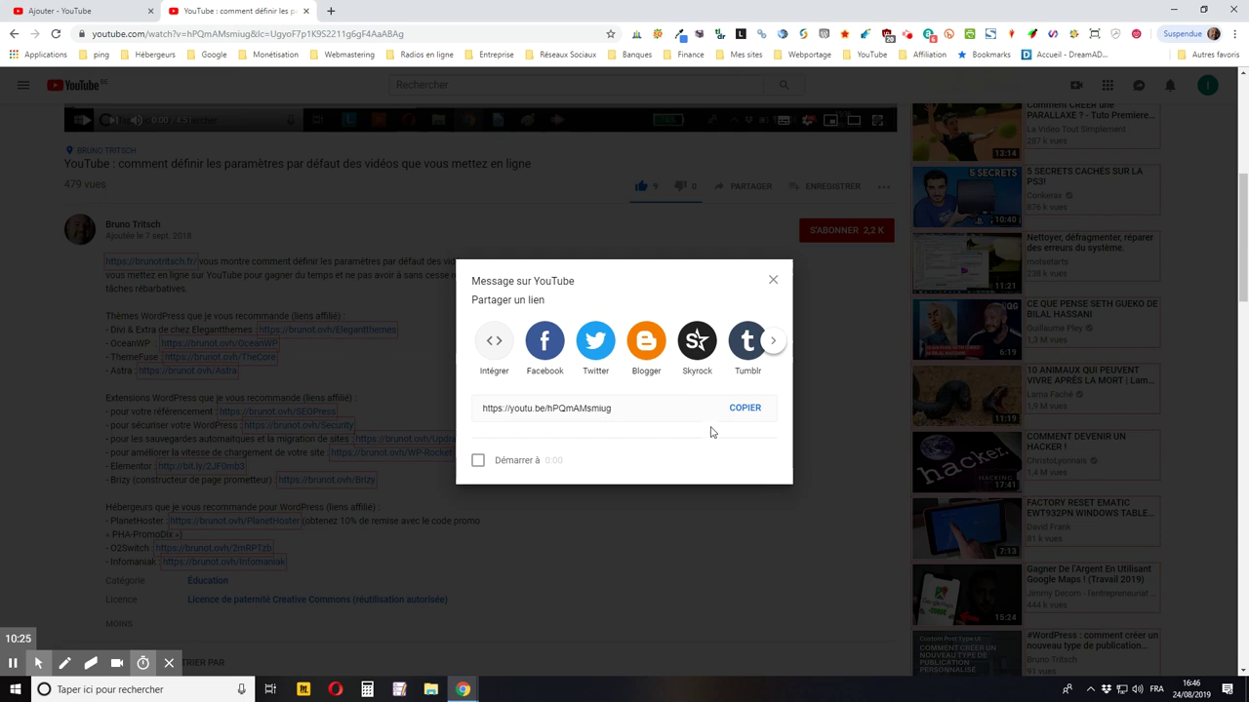
click(773, 283)
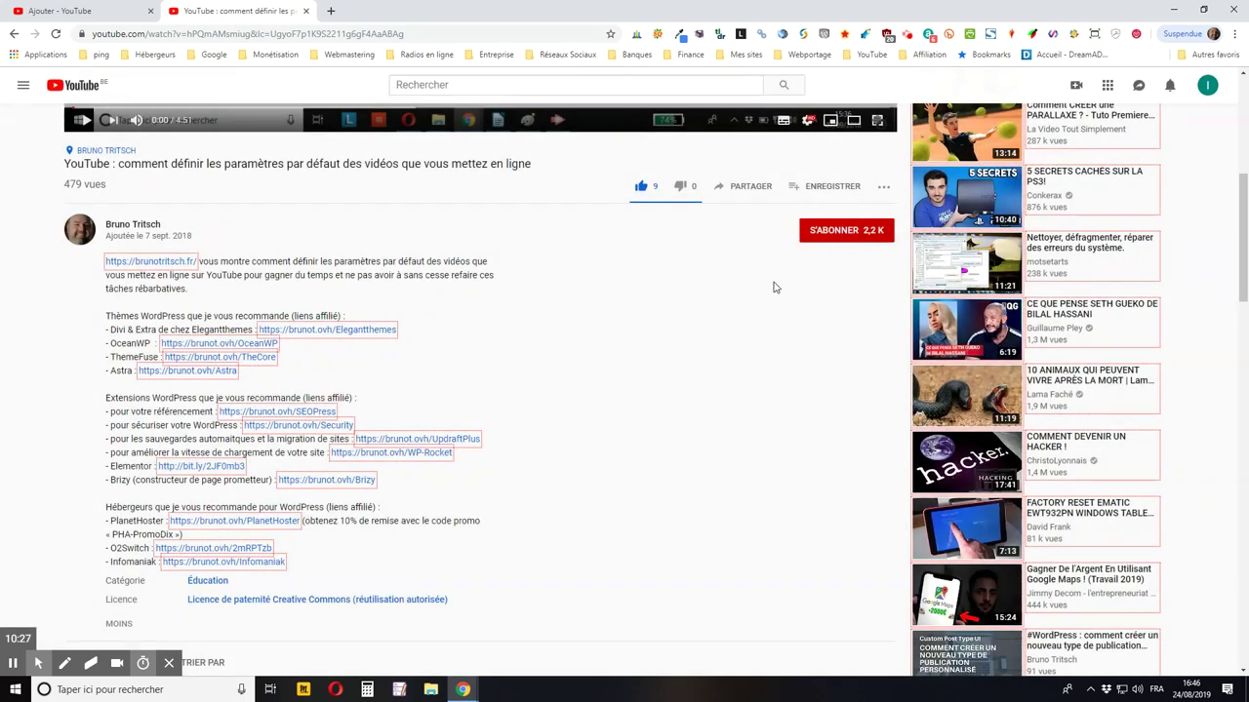
scroll(625, 327, down, 2)
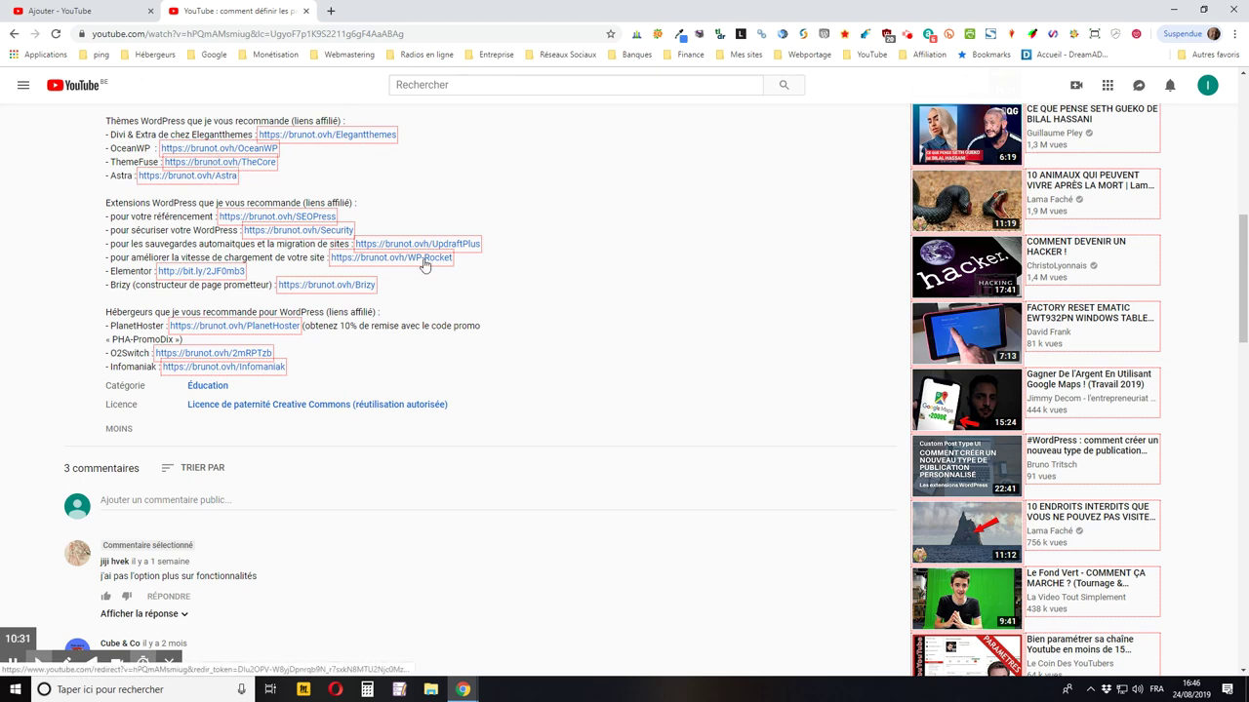
scroll(248, 278, up, 1)
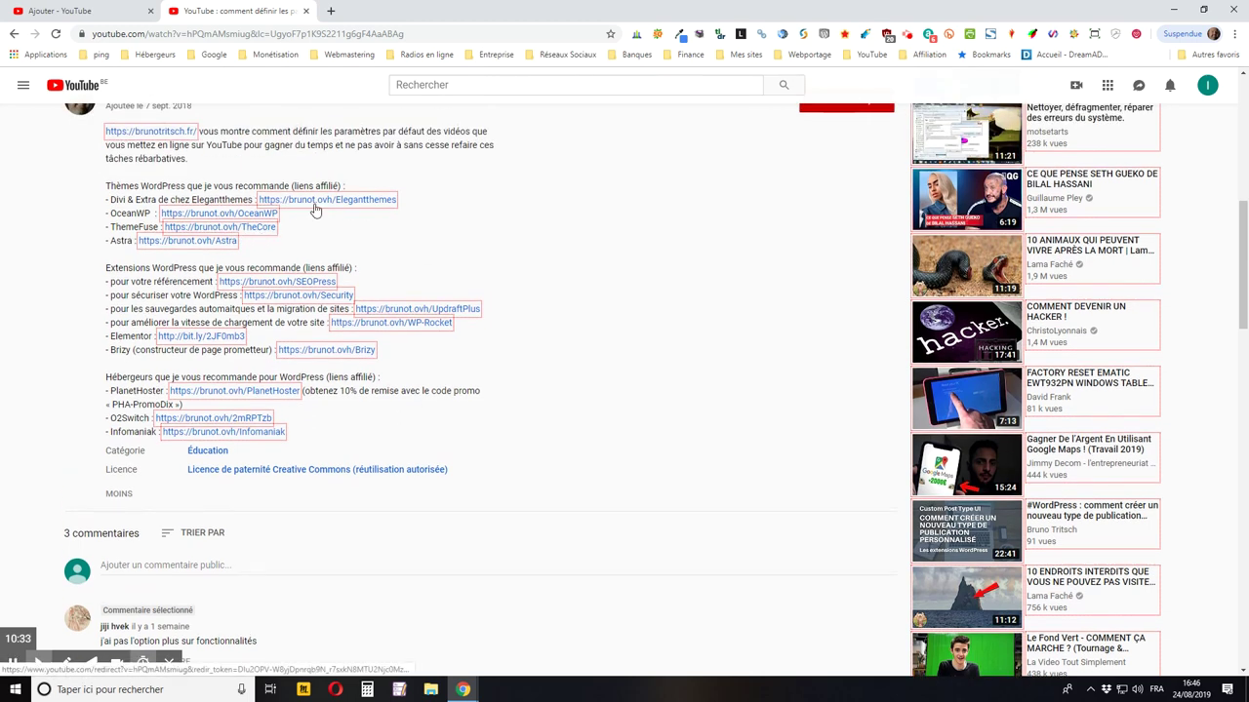